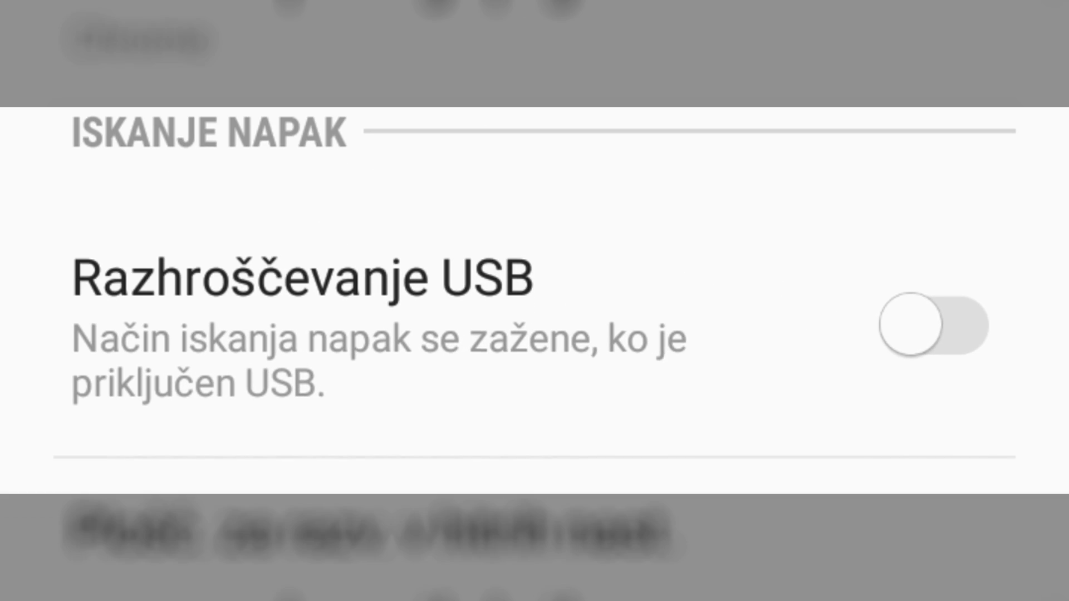
# Enable USB debugging (Razhroščevanje USB) in the phone's developer options and accept its confirmation
pyautogui.click(661, 481)
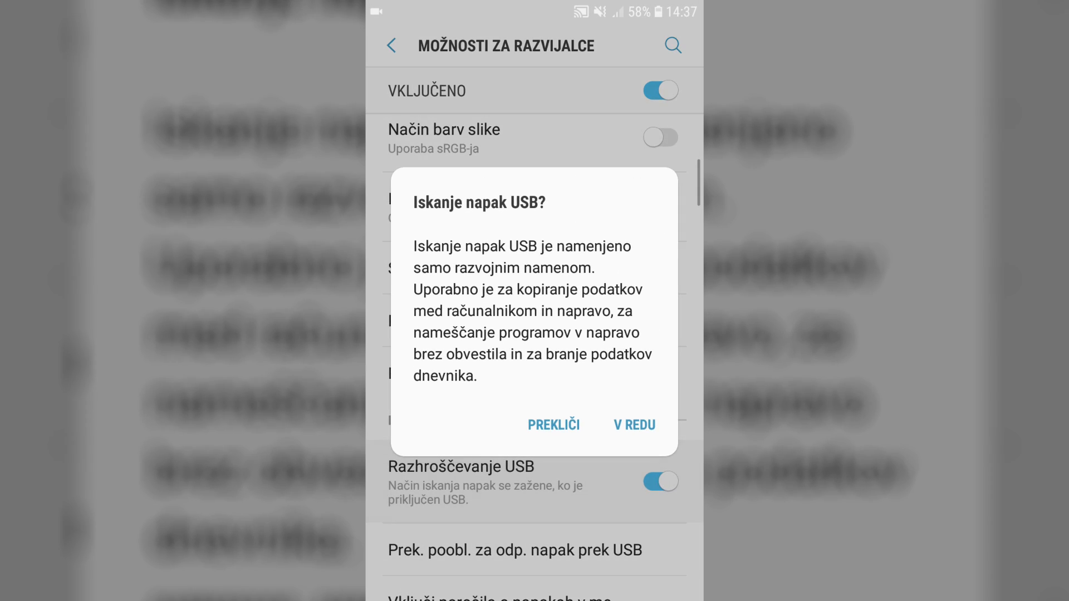
pyautogui.click(634, 424)
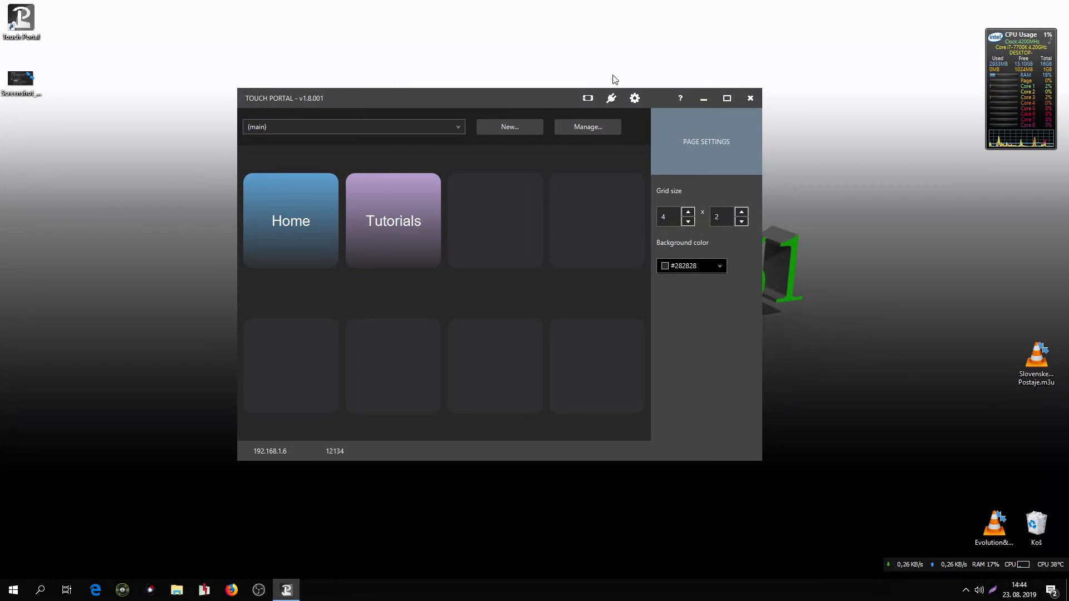
# Switch to Firefox and go from the obs-websocket resource page to the download files of release 4.6.1 on GitHub
pyautogui.click(231, 587)
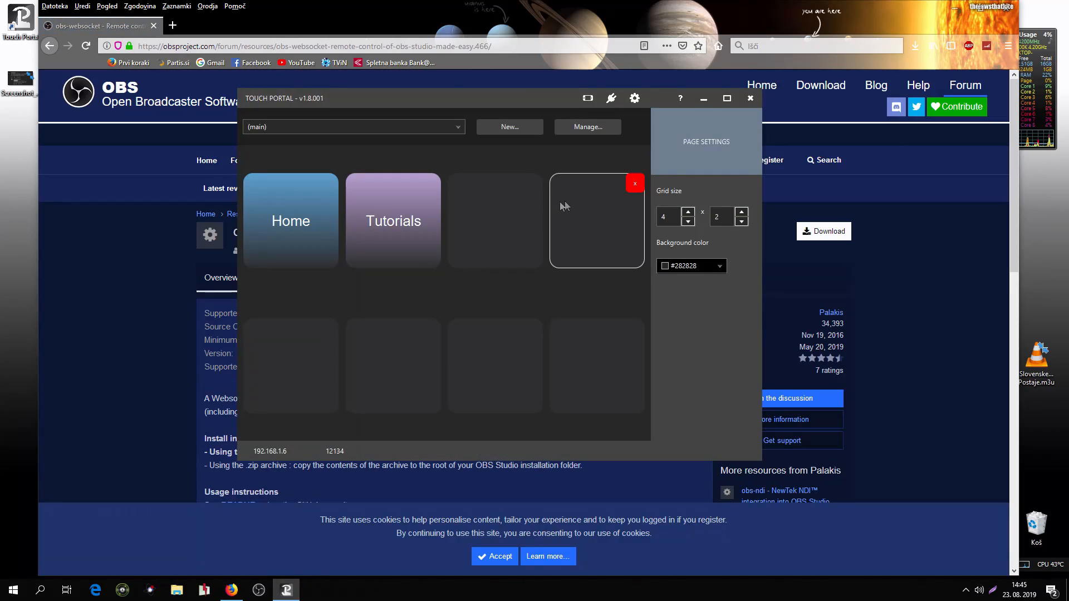
pyautogui.click(315, 34)
pyautogui.scroll(-2, 698, 218)
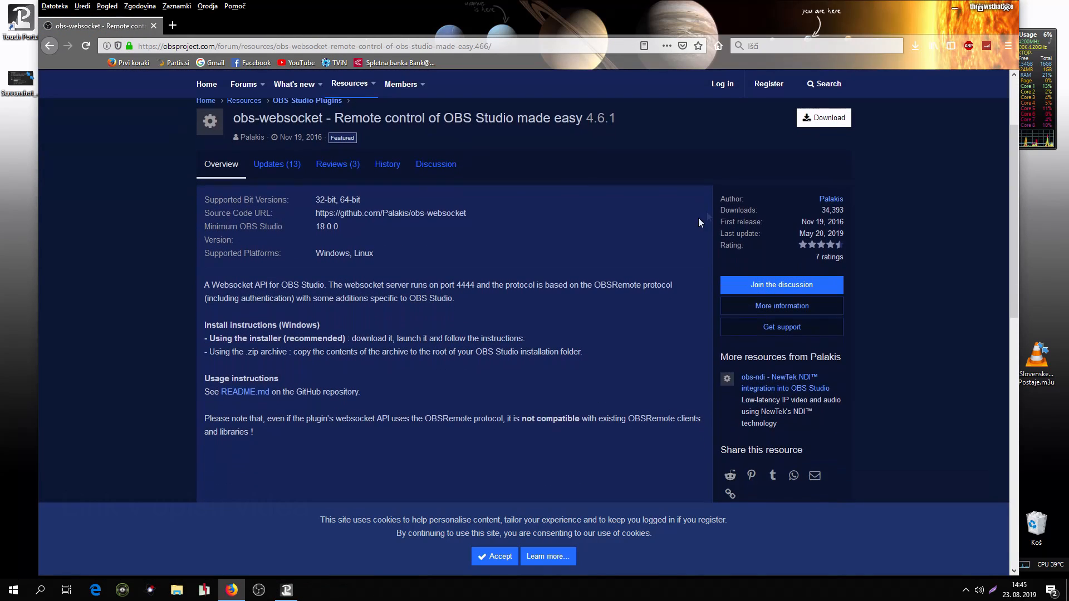
pyautogui.click(832, 117)
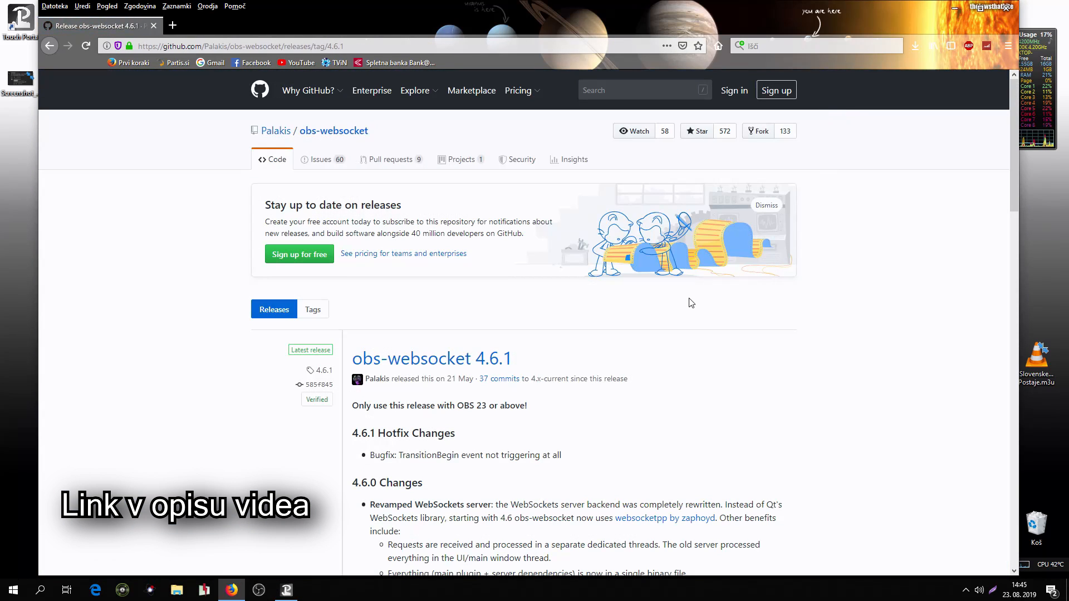
pyautogui.scroll(-20, 691, 302)
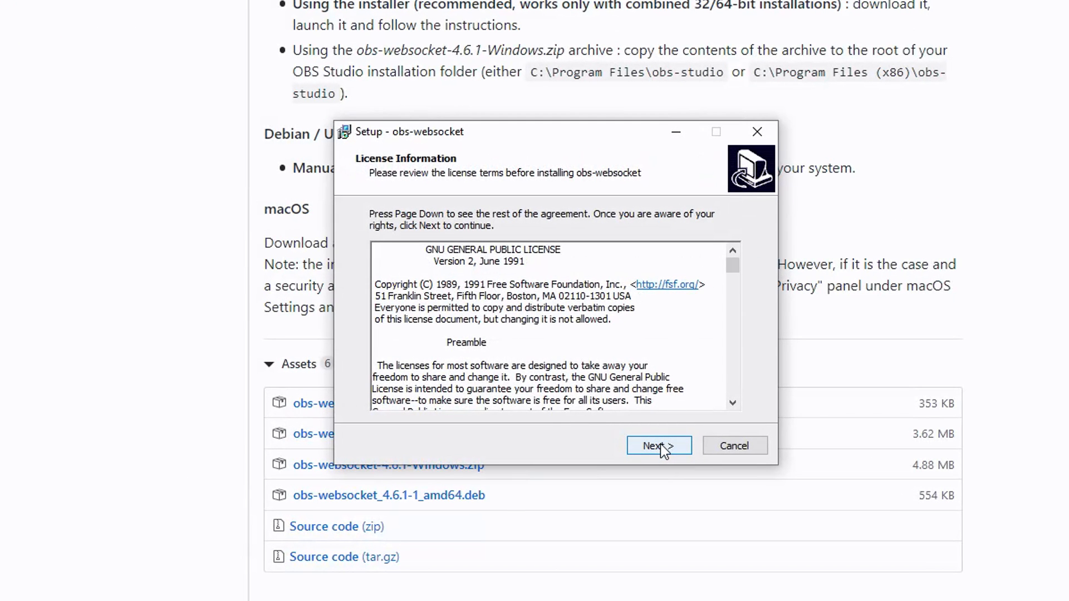
# Accept the license and complete the obs-websocket installation through its setup wizard
pyautogui.click(662, 447)
pyautogui.click(659, 445)
pyautogui.click(616, 377)
pyautogui.click(660, 445)
pyautogui.click(664, 450)
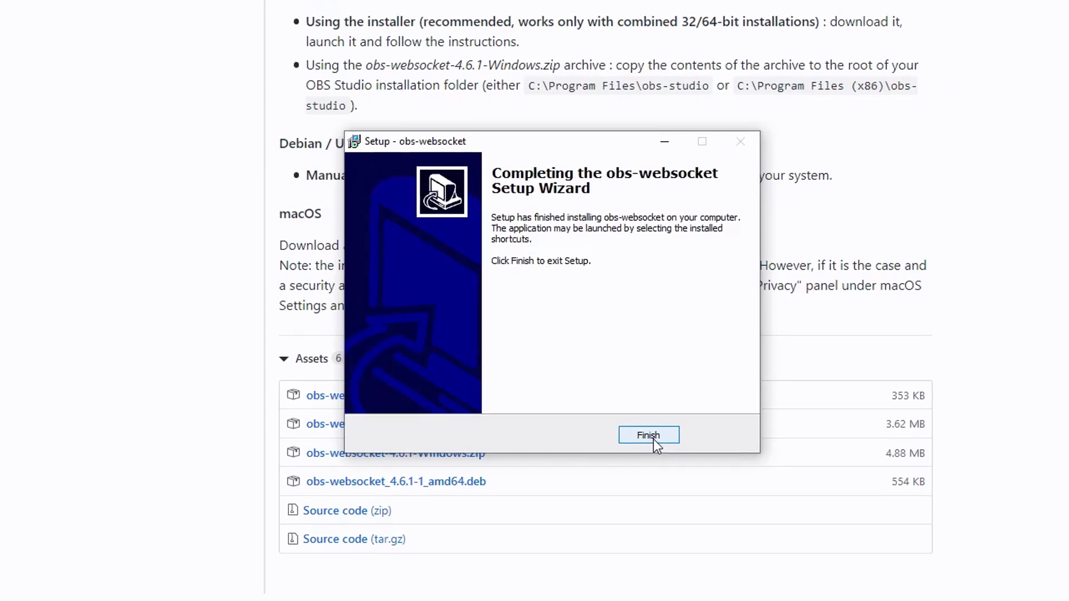
pyautogui.click(664, 449)
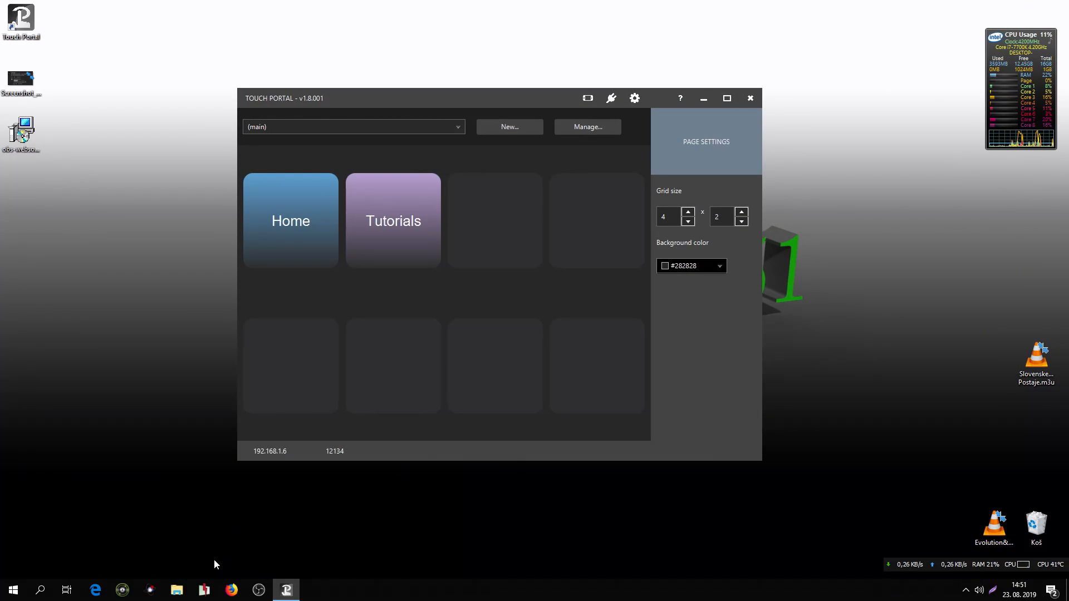
# Place the Touch Portal window beside OBS Studio and check the server port in the OBS WebSockets Server Settings
pyautogui.moveTo(498, 102); pyautogui.dragTo(796, 29)
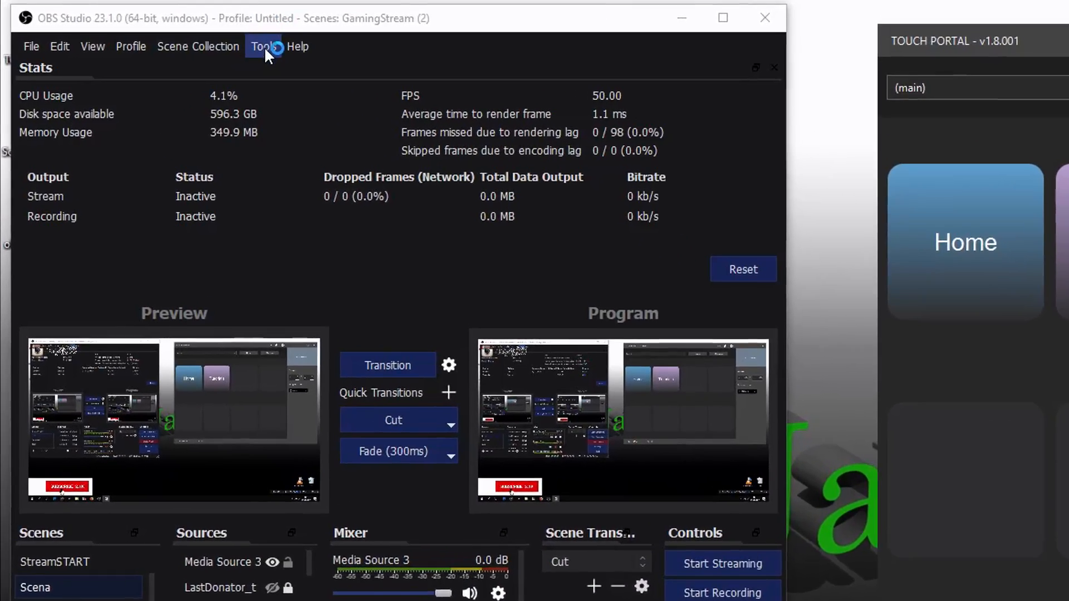
pyautogui.click(161, 29)
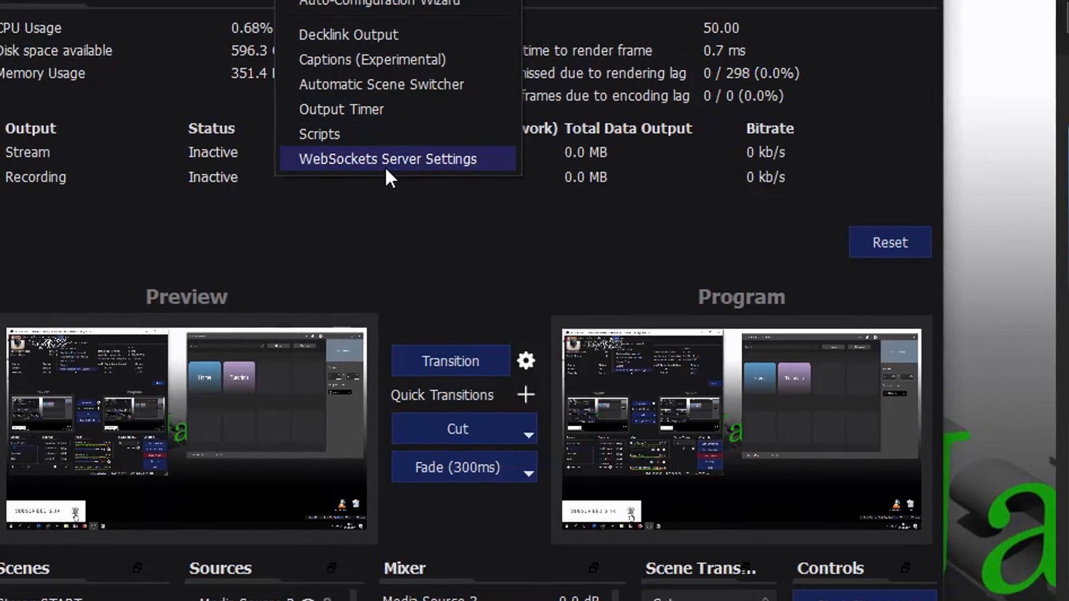
pyautogui.click(412, 249)
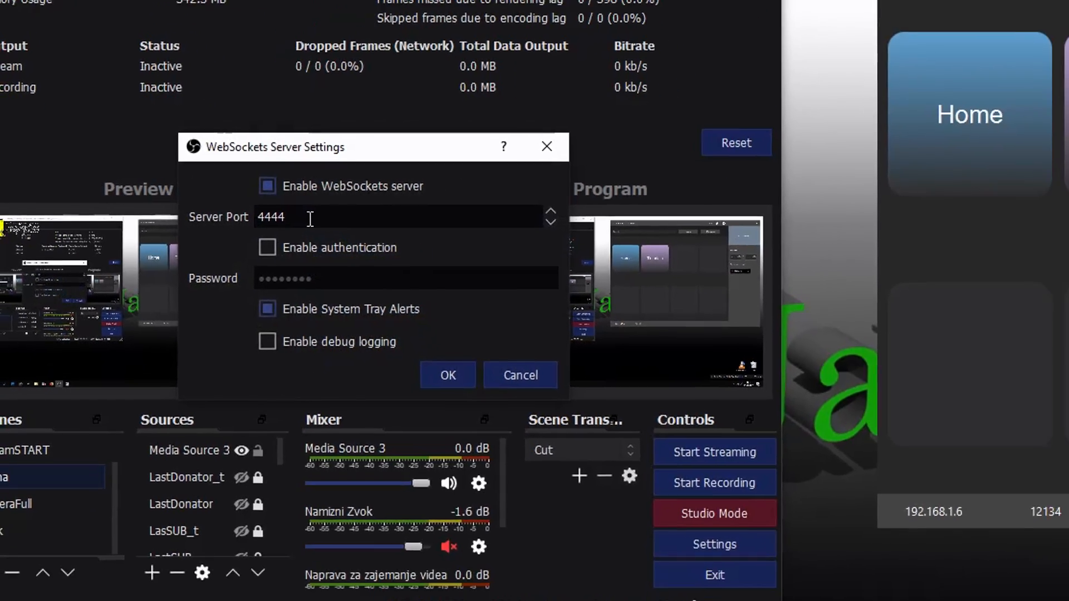
pyautogui.moveTo(351, 222); pyautogui.dragTo(285, 224)
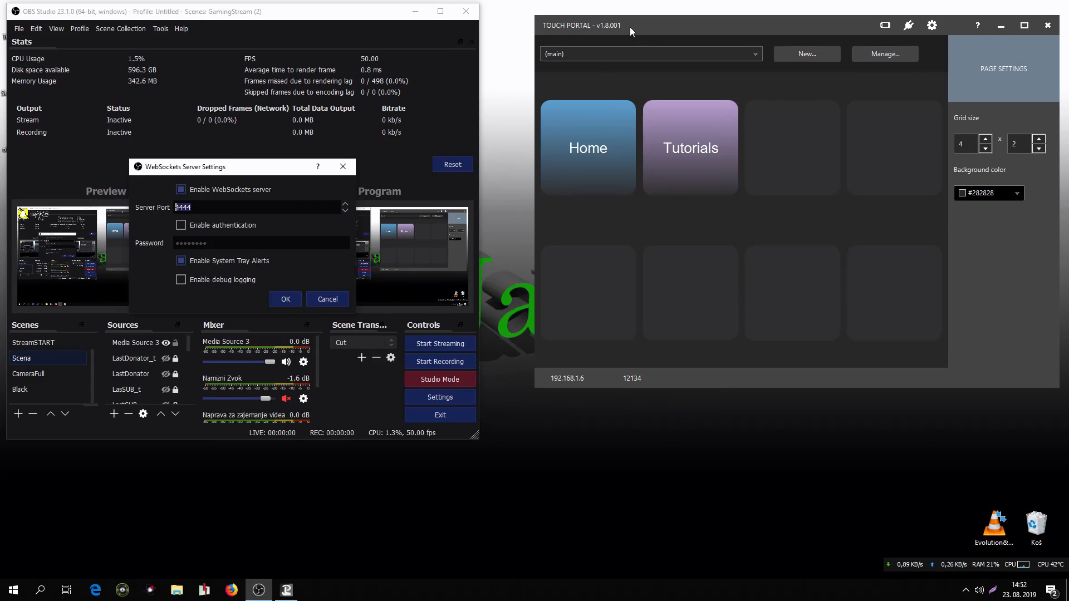
# Check the WebSocket port in Touch Portal's OBS settings against the OBS server port and connect Touch Portal with OBS
pyautogui.moveTo(629, 26); pyautogui.dragTo(591, 25)
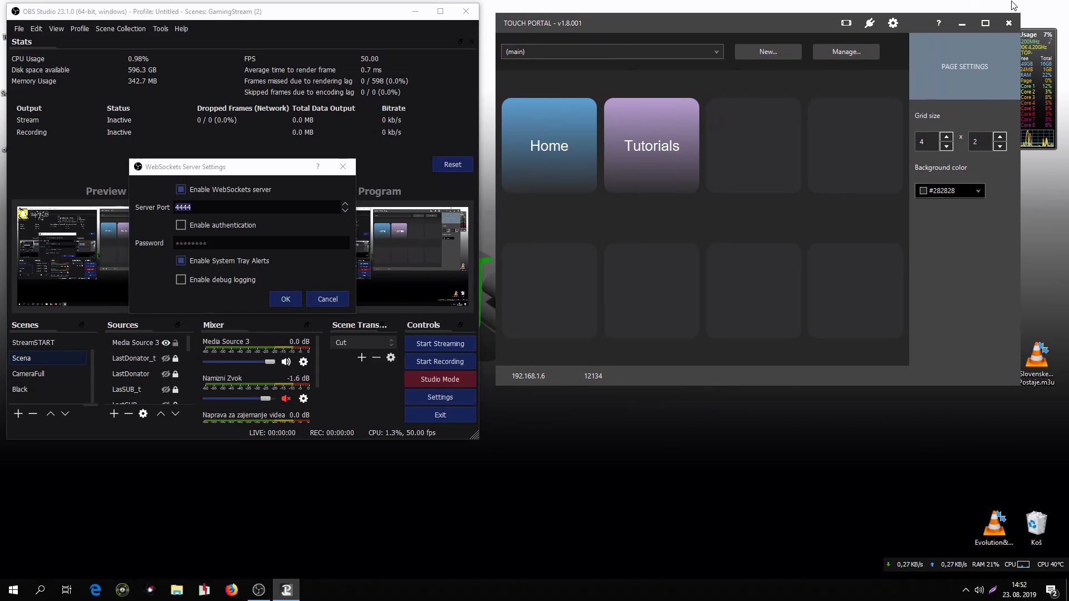
pyautogui.click(893, 23)
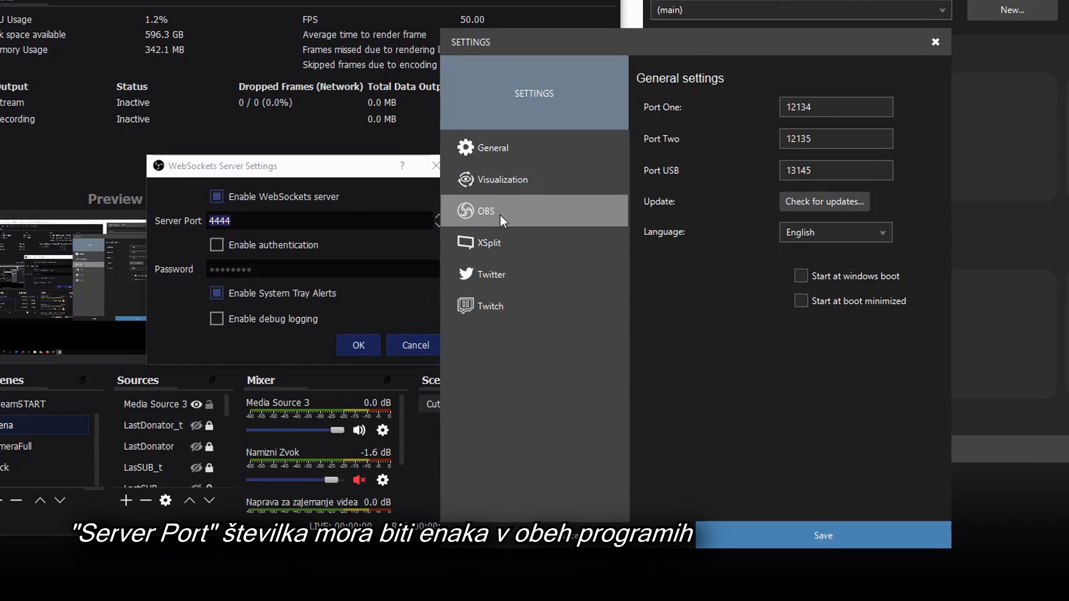
pyautogui.click(500, 214)
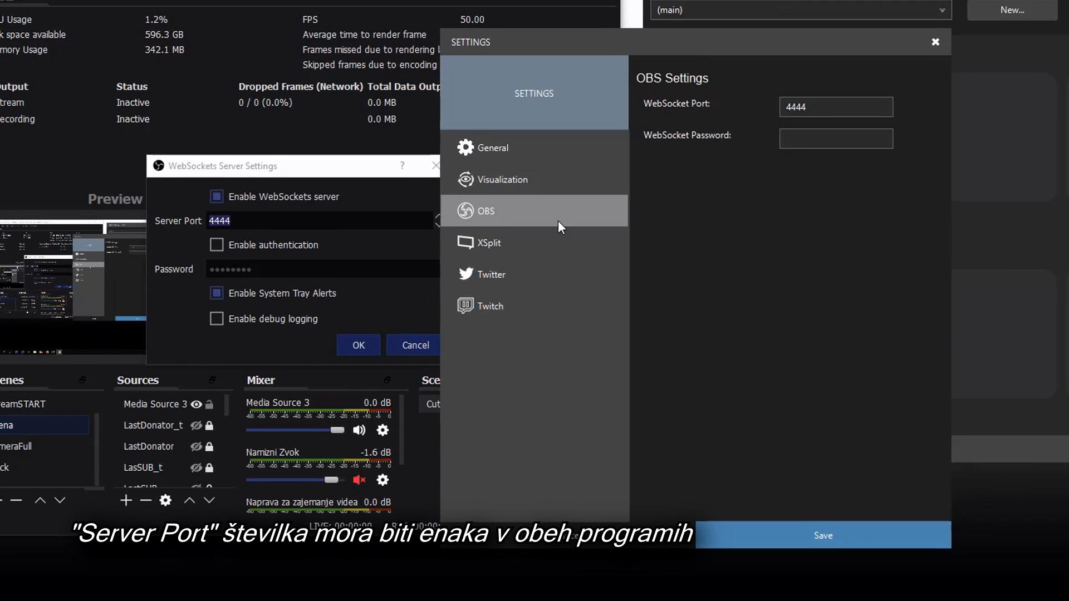
pyautogui.moveTo(827, 108); pyautogui.dragTo(737, 126)
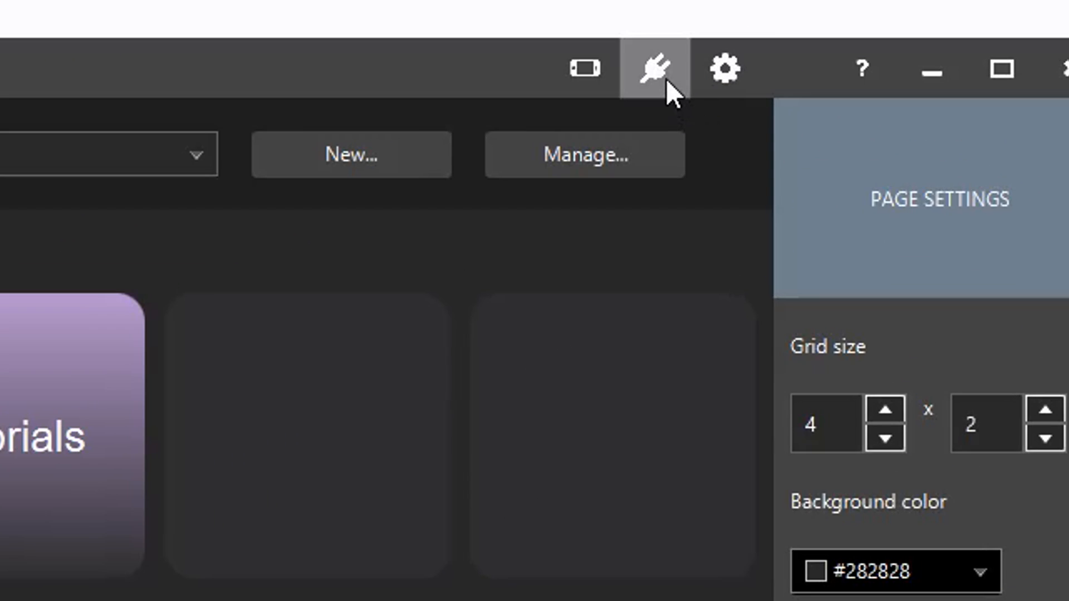
pyautogui.click(664, 79)
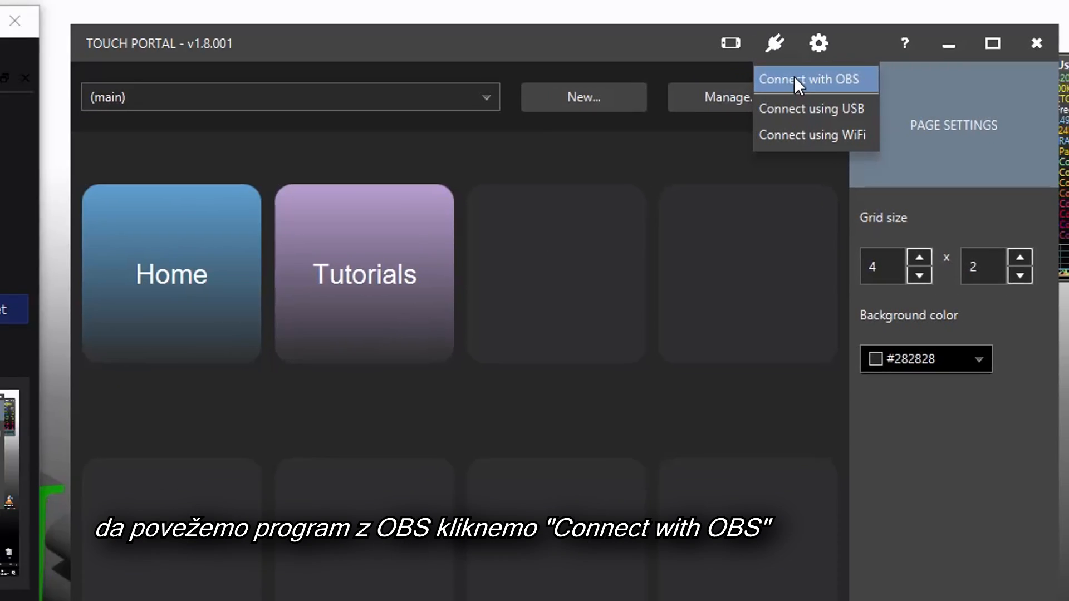
pyautogui.click(686, 121)
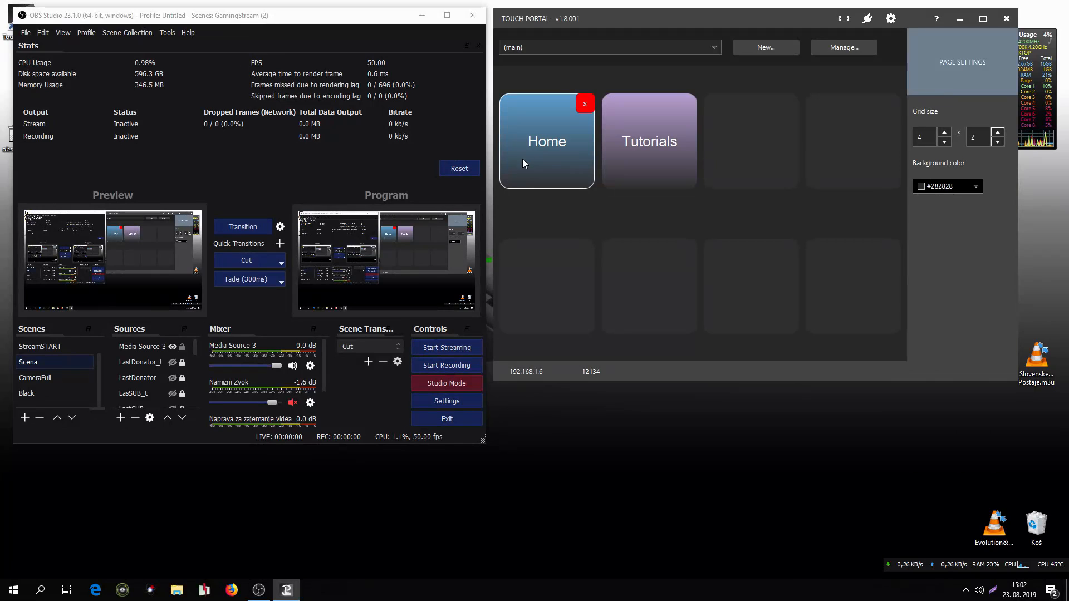
# Change the Home button's text to StreamSTART and remove its Open webpage action
pyautogui.click(522, 159)
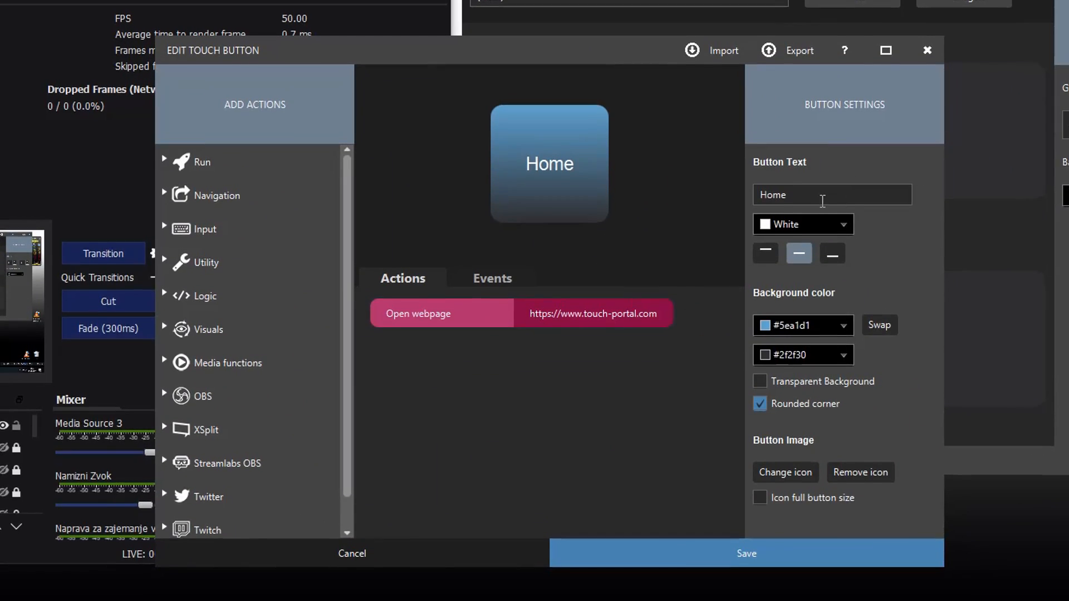
pyautogui.doubleClick(823, 200)
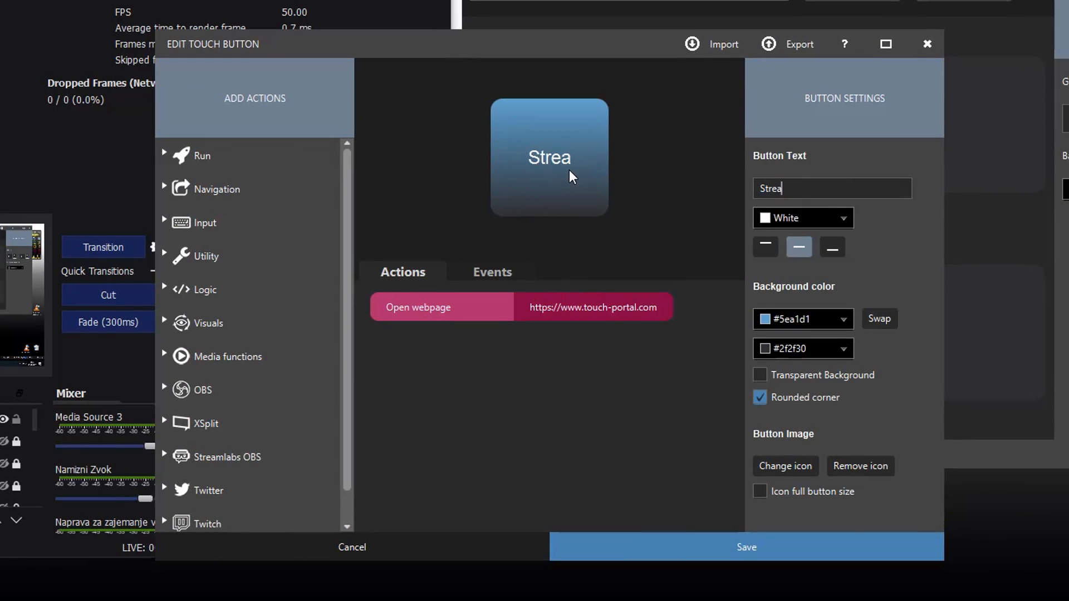
pyautogui.write('StreamSTART')
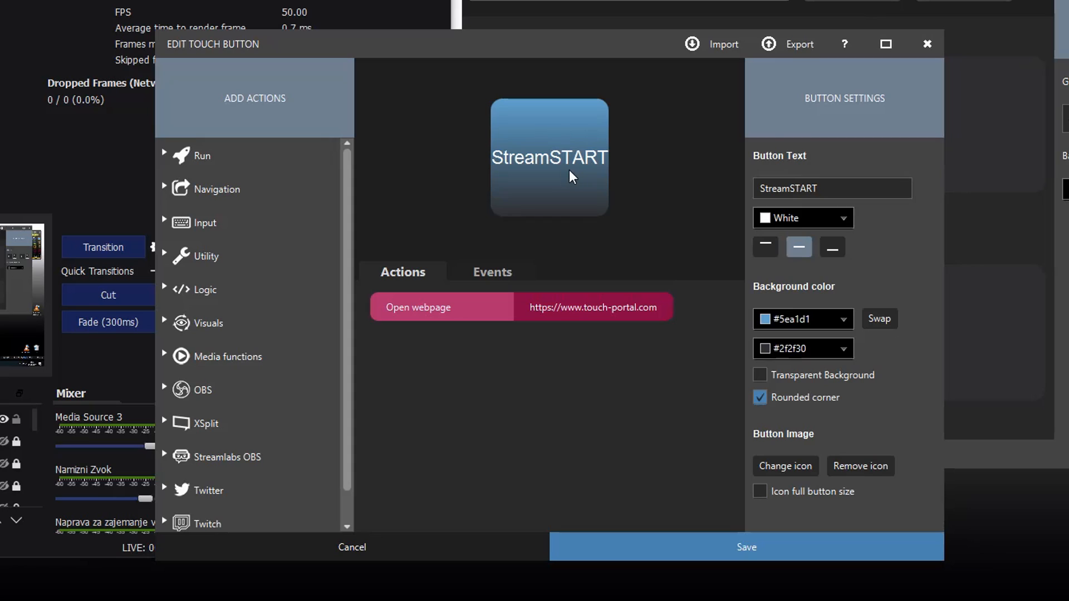
pyautogui.click(569, 307)
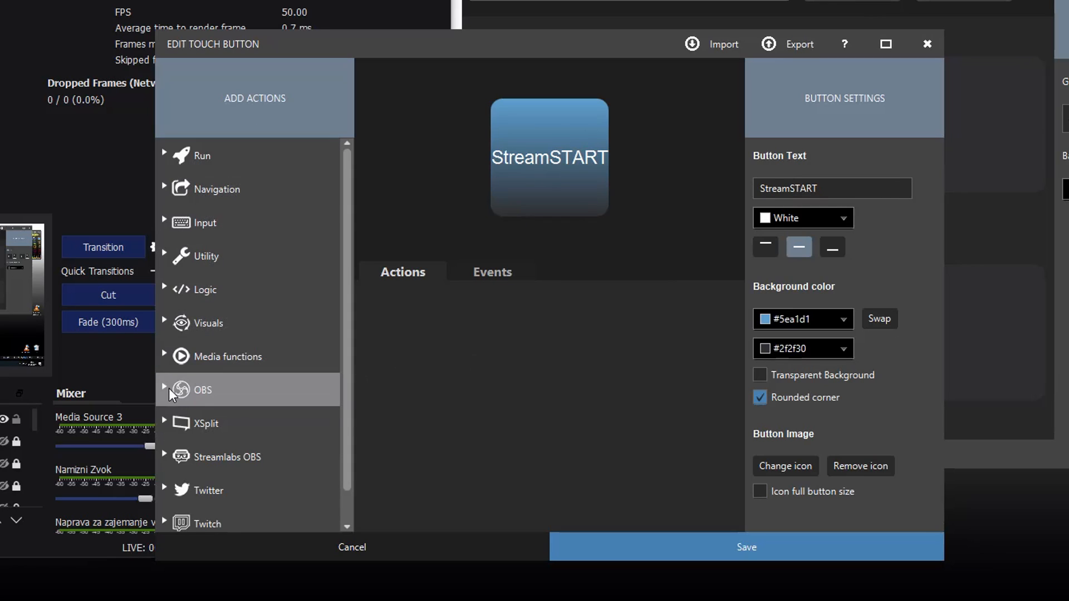
# Add an OBS Scene Selection action for the StreamSTART scene to the button and save the button
pyautogui.click(207, 390)
pyautogui.click(207, 421)
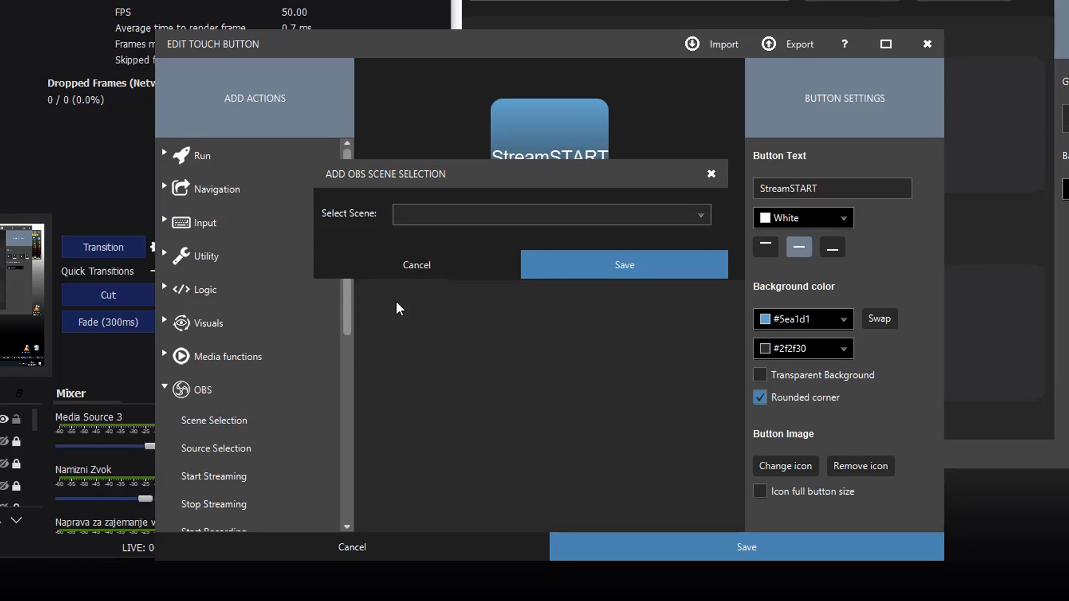
pyautogui.click(701, 217)
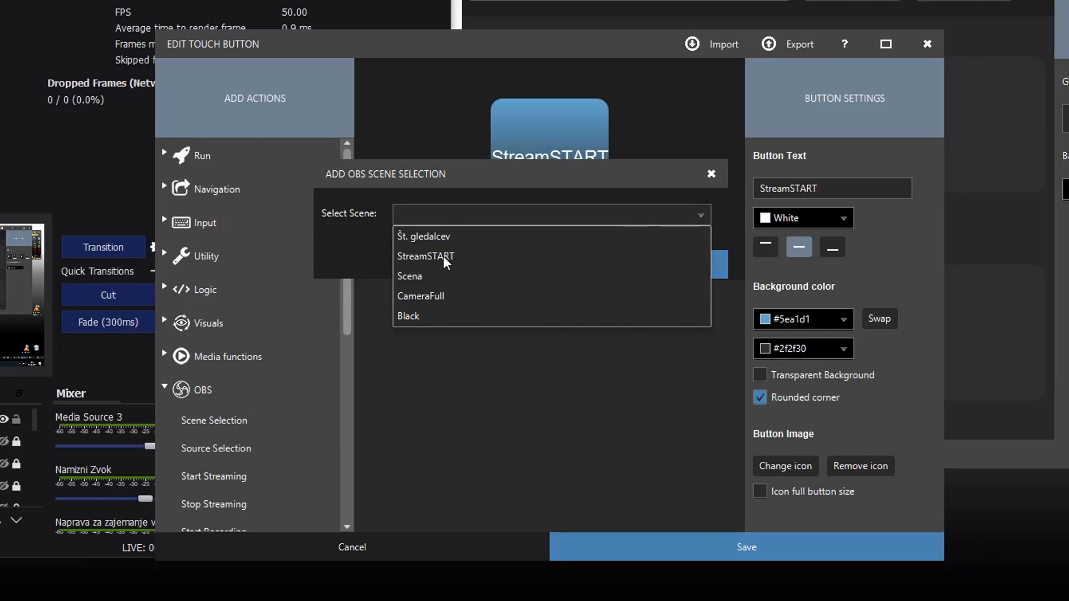
pyautogui.click(426, 257)
pyautogui.click(601, 271)
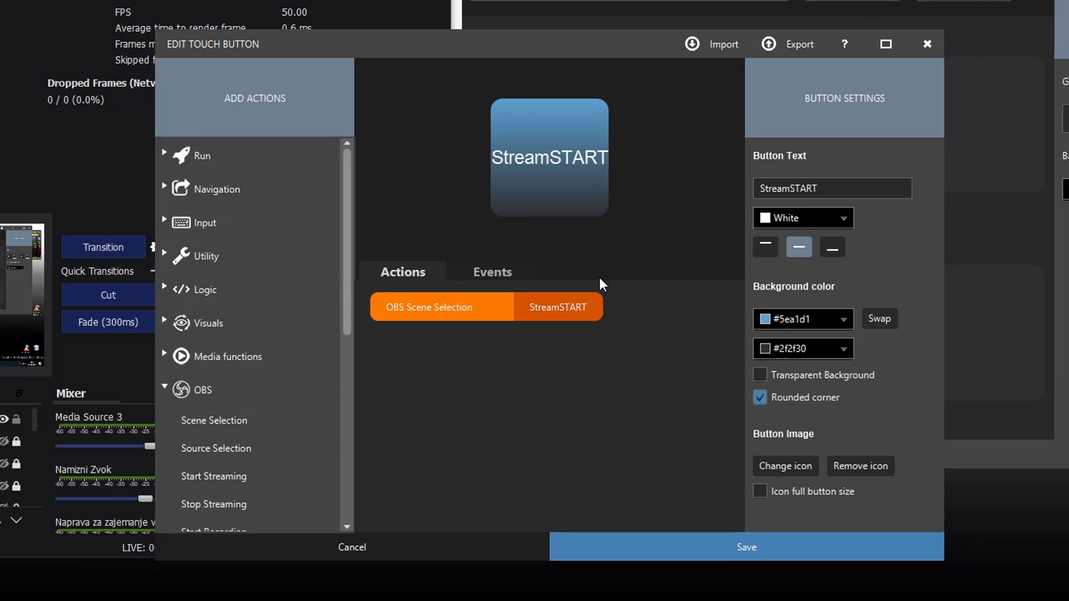
pyautogui.click(692, 556)
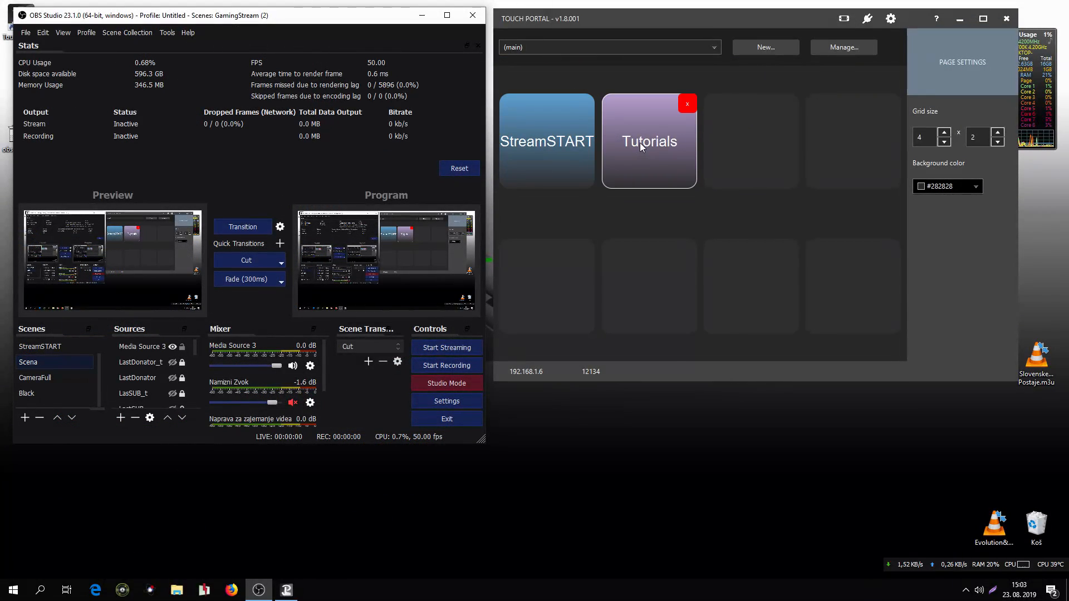
# Change the Tutorials button's text to CameraFull and remove its Open webpage action
pyautogui.click(640, 144)
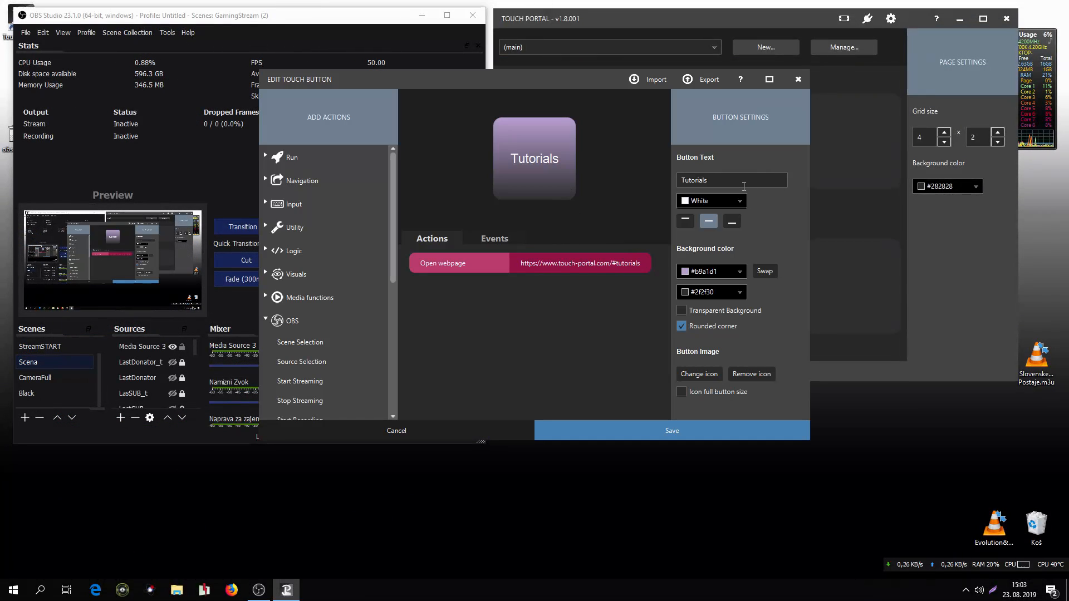
pyautogui.write('CameraFull')
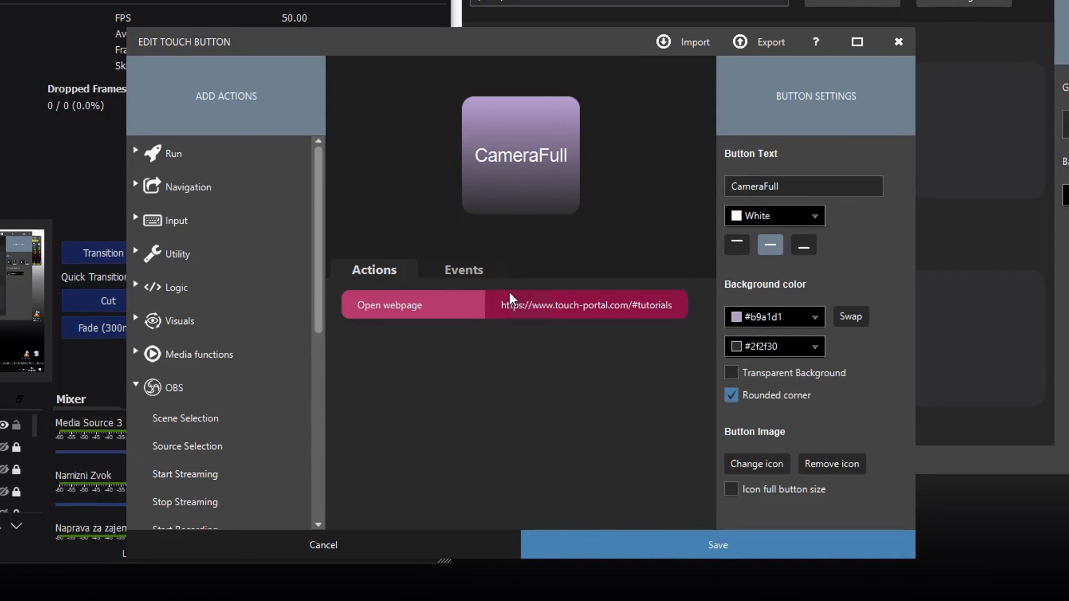
pyautogui.click(526, 305)
# Add an OBS Scene Selection action for the CameraFull scene to the button and save the button
pyautogui.scroll(-2, 214, 209)
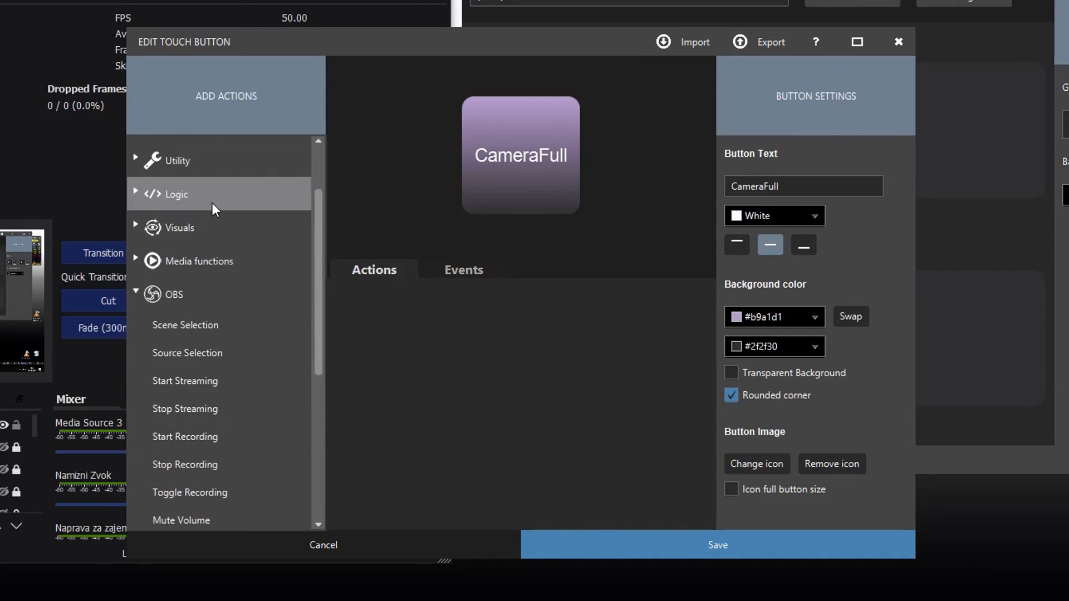
pyautogui.scroll(-2, 218, 234)
pyautogui.click(218, 240)
pyautogui.click(707, 227)
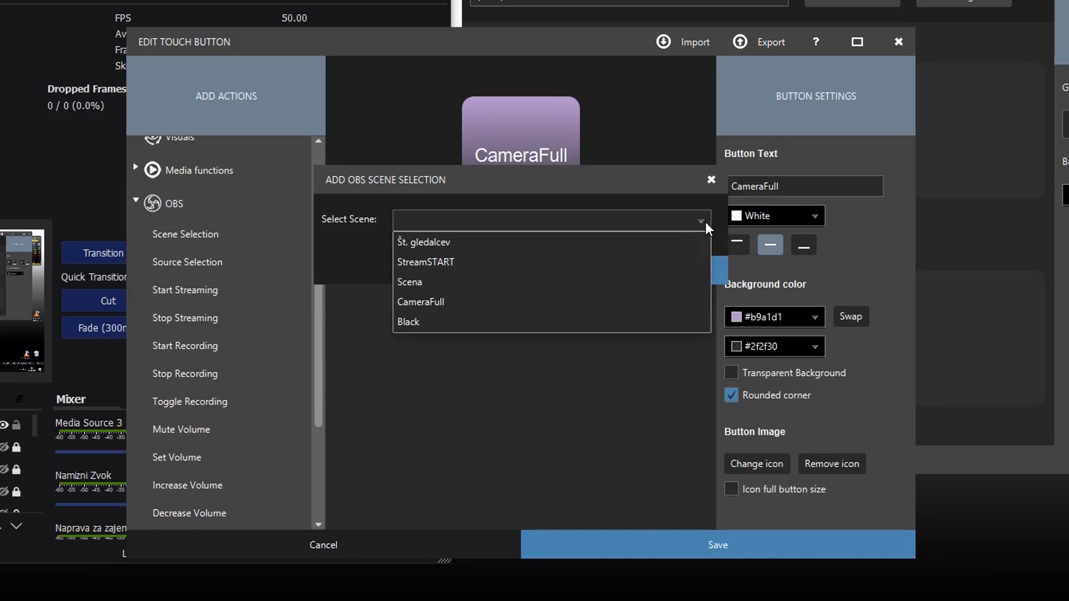
pyautogui.click(428, 303)
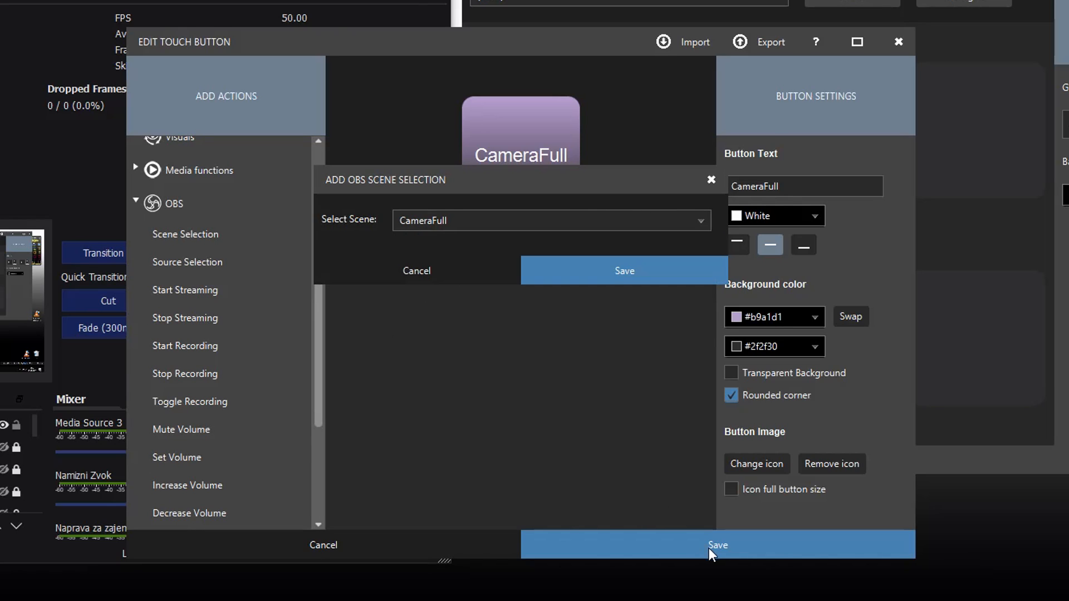
pyautogui.click(603, 278)
pyautogui.click(708, 543)
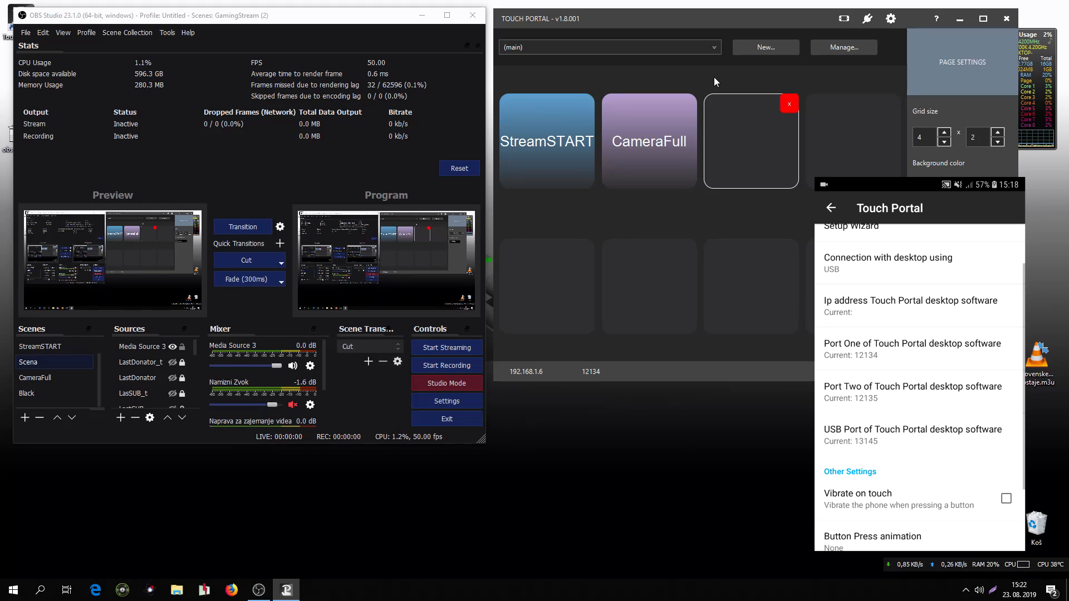
# Open the Touch Portal settings to check the ports and connect the desktop software to the phone using USB
pyautogui.click(892, 20)
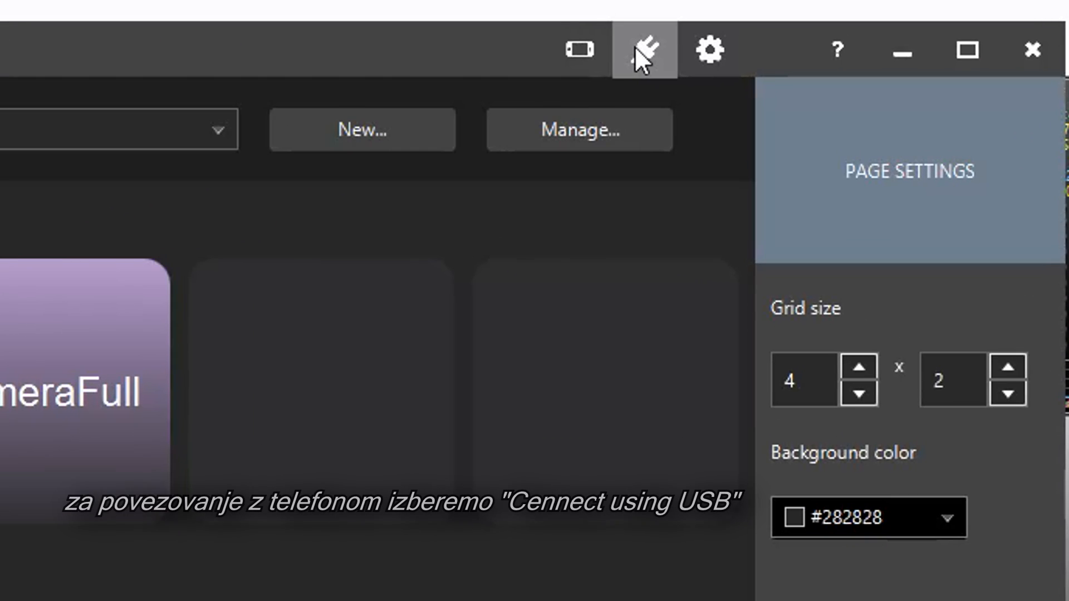
pyautogui.click(635, 47)
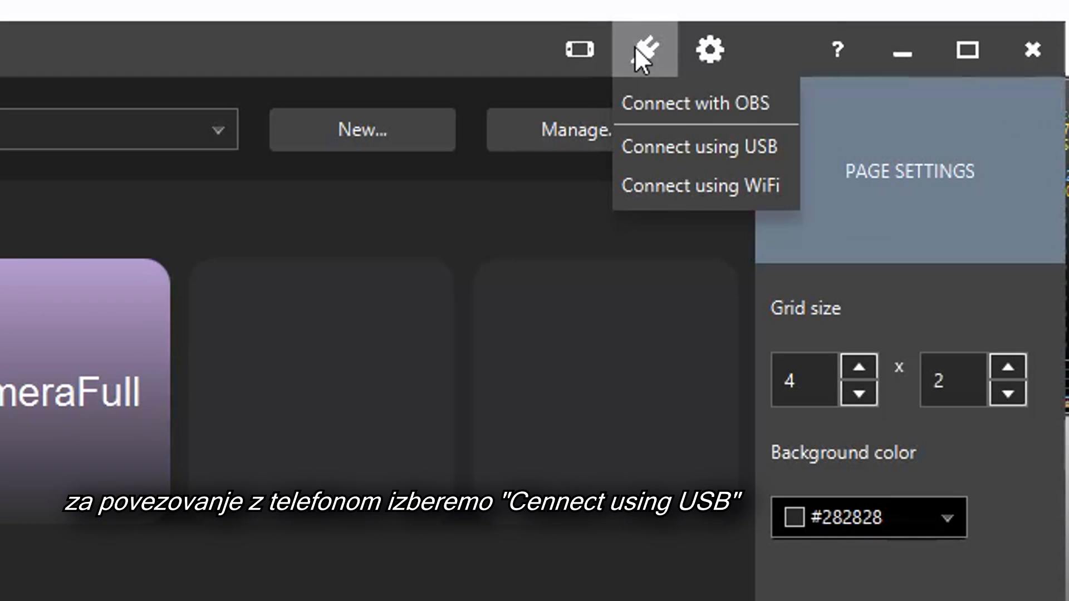
pyautogui.click(680, 158)
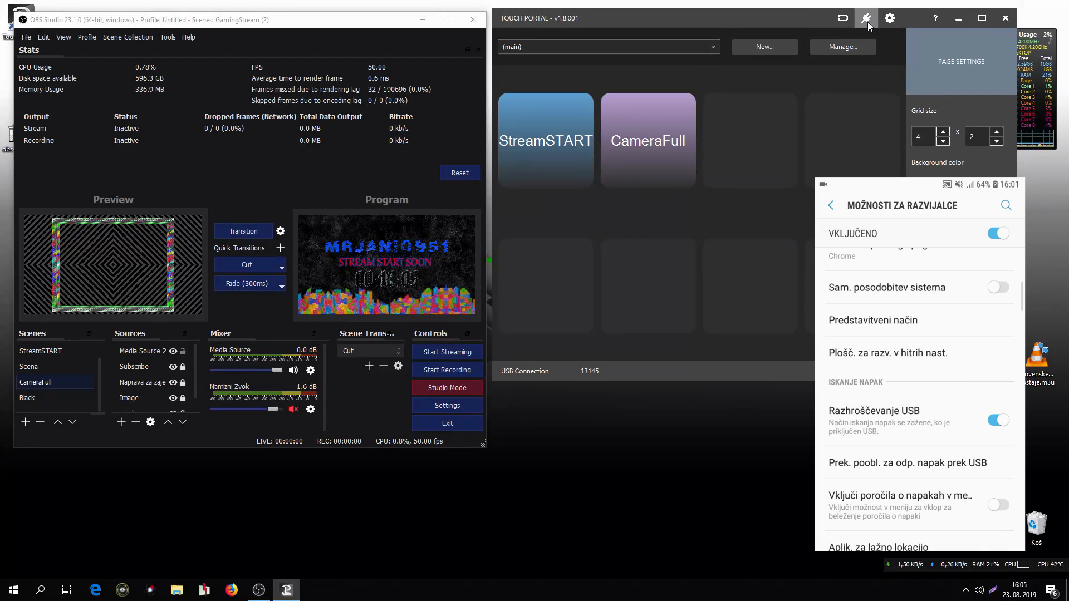
# Reconnect the desktop software to the phone using USB
pyautogui.click(867, 23)
pyautogui.click(876, 53)
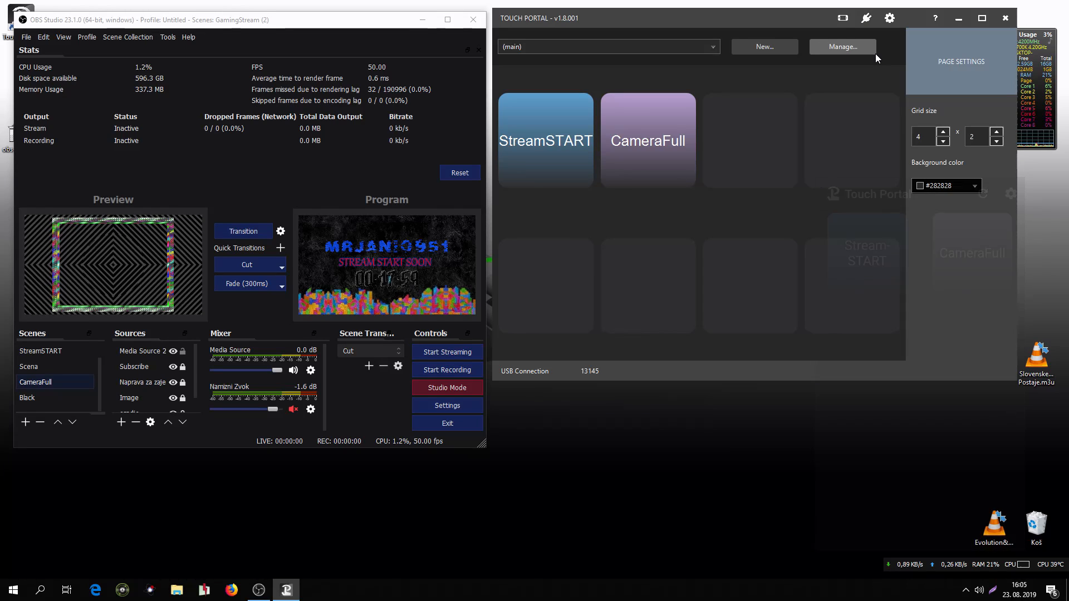
# Add an OBS Source Selection action to the third button, using scene Scena and source Media Source 4
pyautogui.click(759, 140)
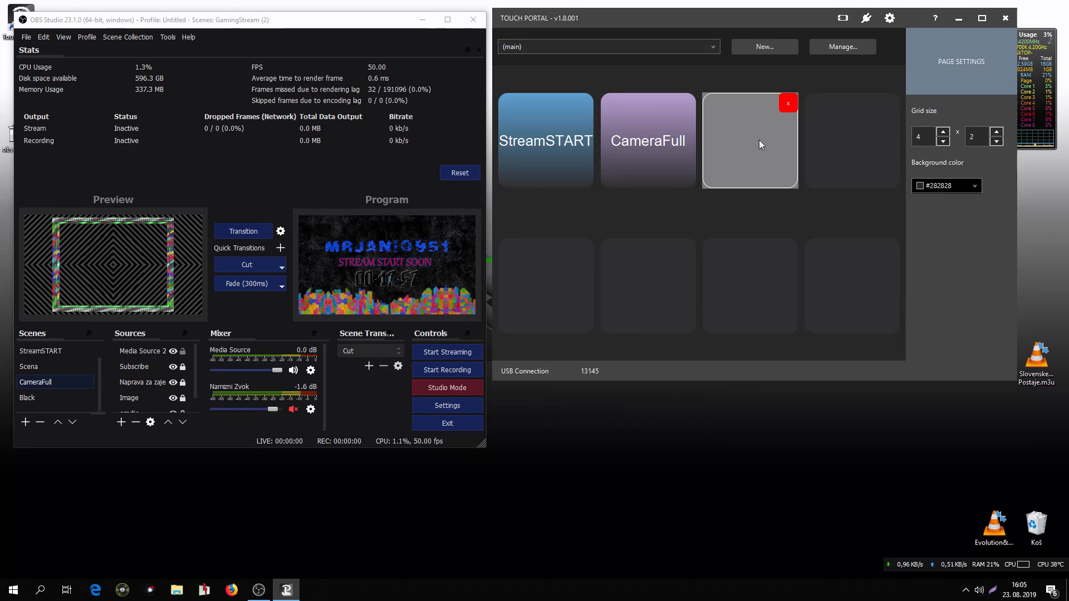
pyautogui.scroll(-3, 355, 351)
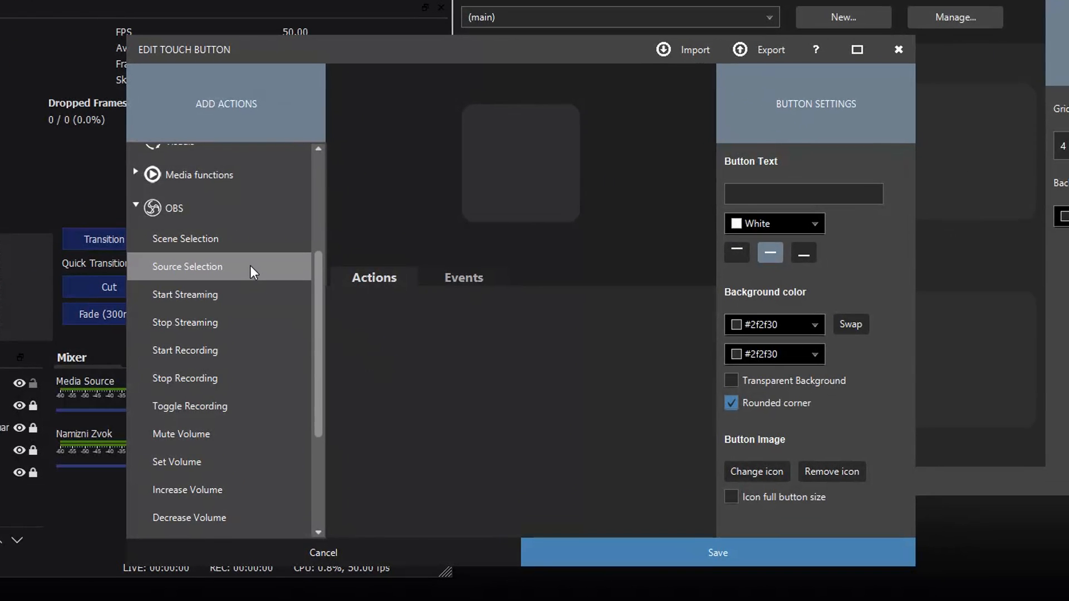
pyautogui.doubleClick(251, 271)
pyautogui.click(704, 218)
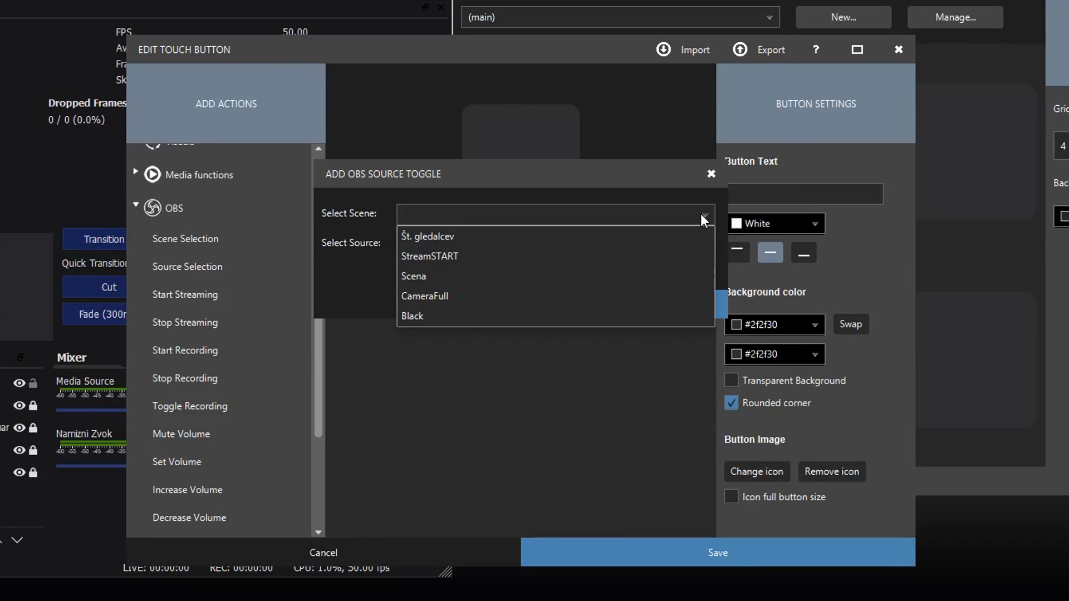
pyautogui.click(584, 277)
pyautogui.click(572, 253)
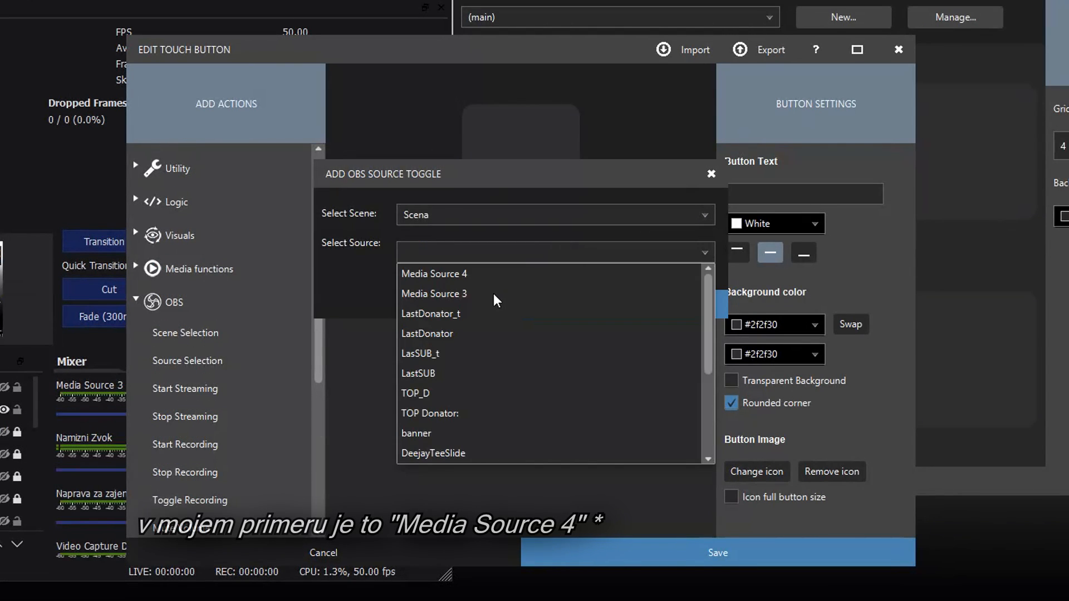
pyautogui.click(467, 278)
pyautogui.click(613, 305)
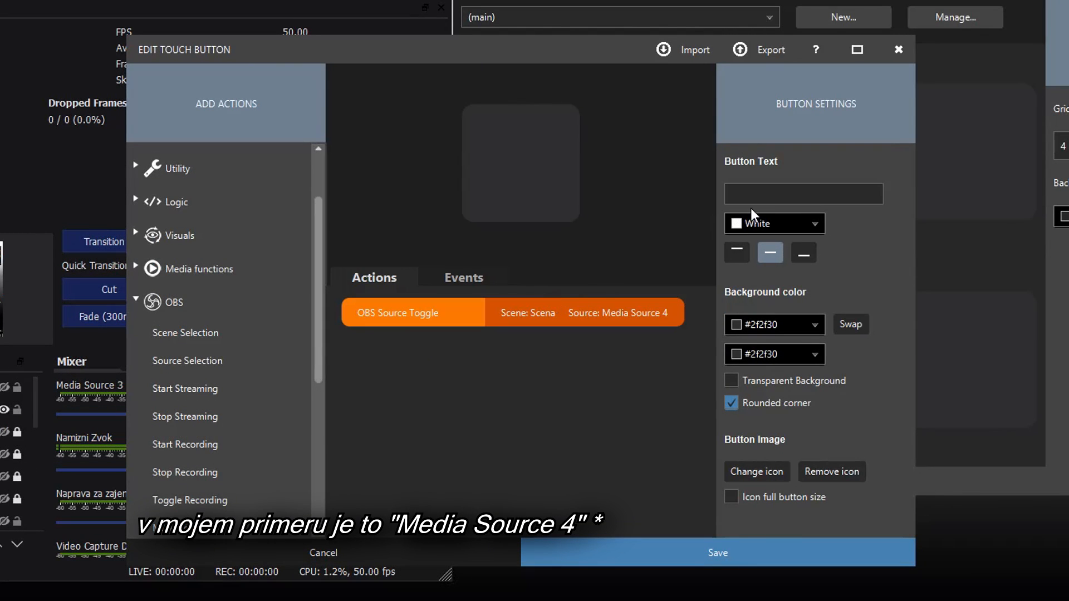
# Set the button text to sample and its text color to #b3801a
pyautogui.click(752, 192)
pyautogui.write('sample')
pyautogui.click(774, 223)
pyautogui.click(747, 311)
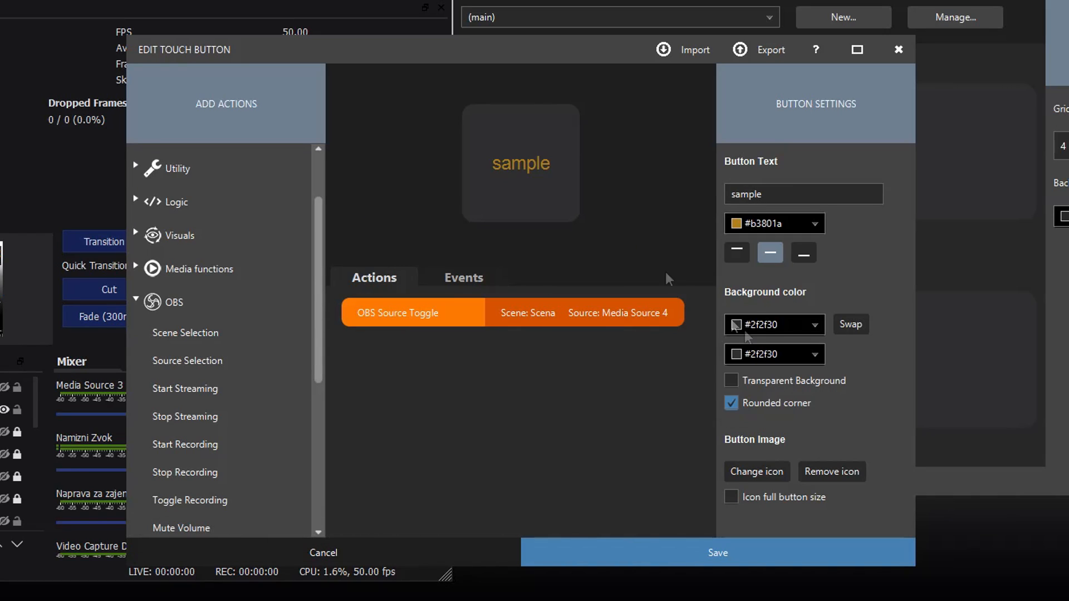
# Try the bottom and top alignments for the button text and return it to the middle
pyautogui.click(804, 253)
pyautogui.click(736, 252)
pyautogui.click(803, 252)
pyautogui.click(770, 252)
# Give the sample button a background gradient from #1a0068 to dark green and save the button
pyautogui.click(774, 324)
pyautogui.click(766, 365)
pyautogui.click(779, 354)
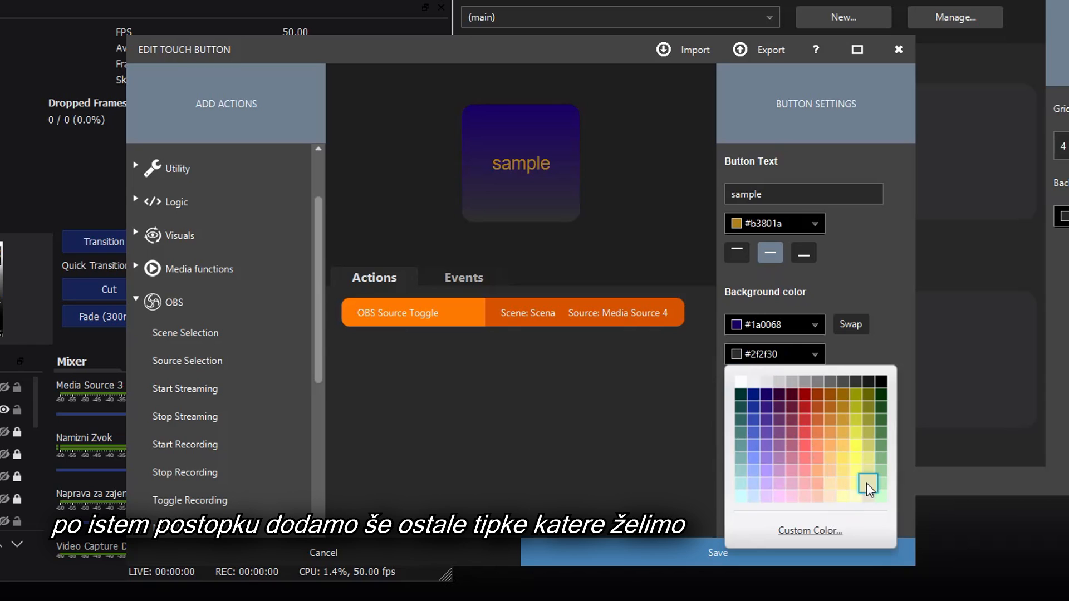
pyautogui.click(867, 484)
pyautogui.click(796, 354)
pyautogui.click(875, 403)
pyautogui.click(817, 557)
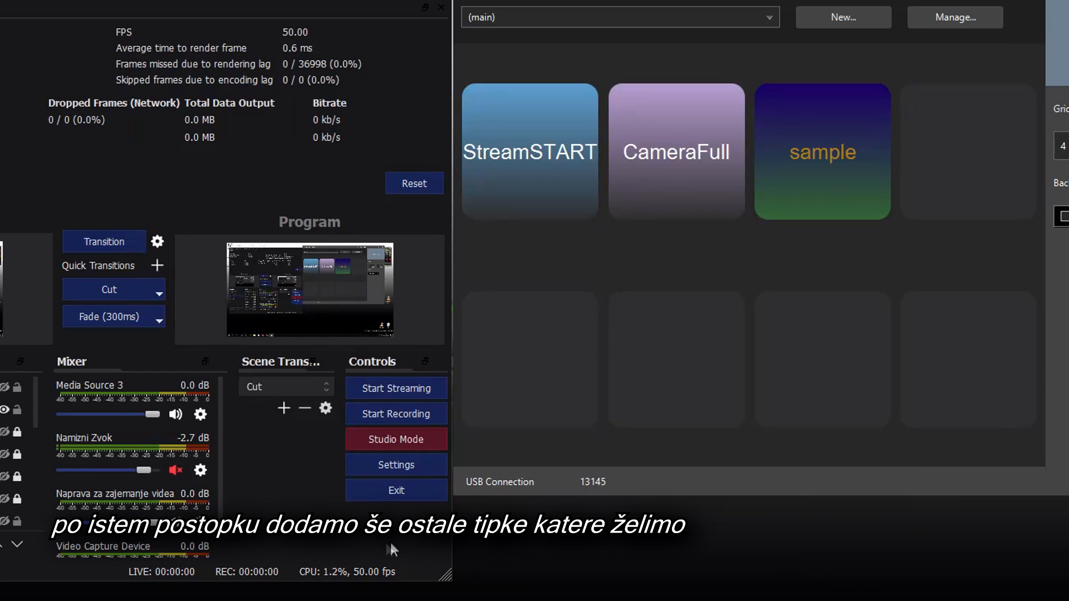
# Create a button labelled Scena in the fourth cell with an OBS Scene Selection action for the Scena scene, and save it
pyautogui.click(969, 152)
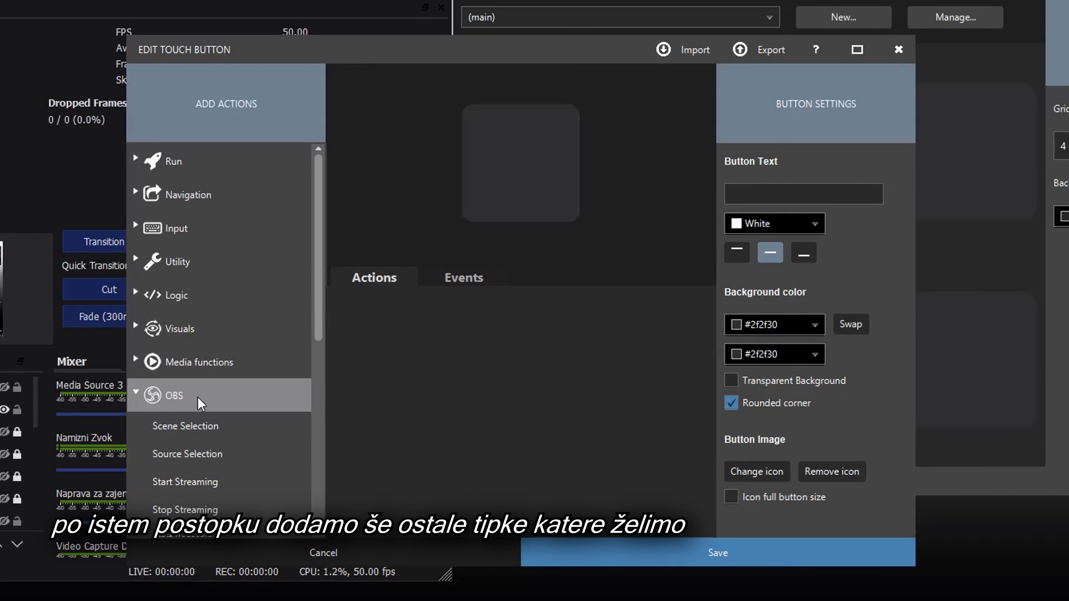
pyautogui.click(195, 428)
pyautogui.click(484, 230)
pyautogui.click(422, 291)
pyautogui.click(625, 278)
pyautogui.click(779, 193)
pyautogui.write('Scena')
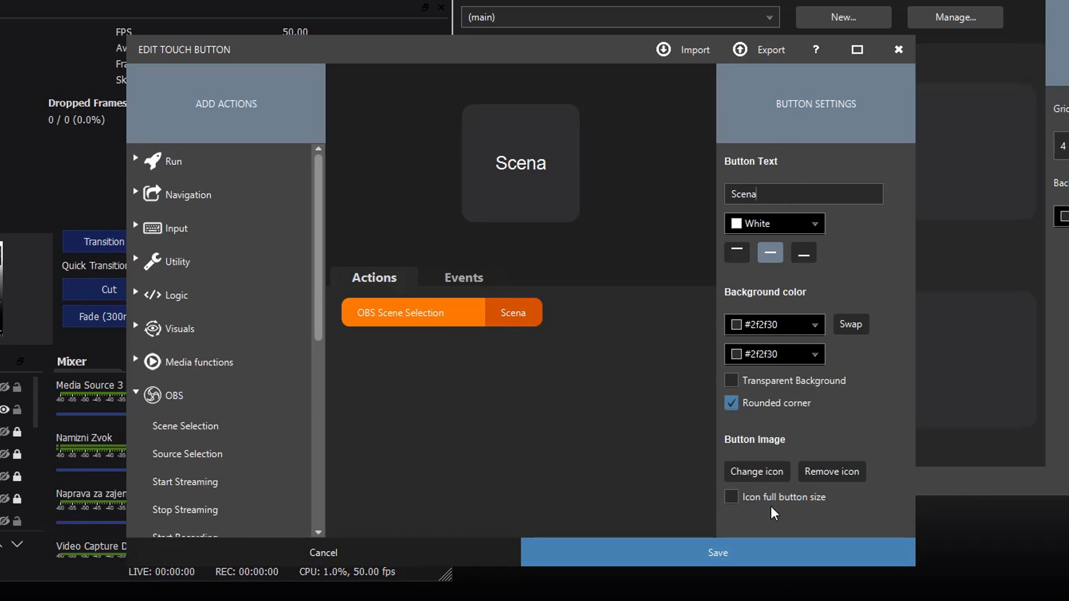
pyautogui.click(711, 555)
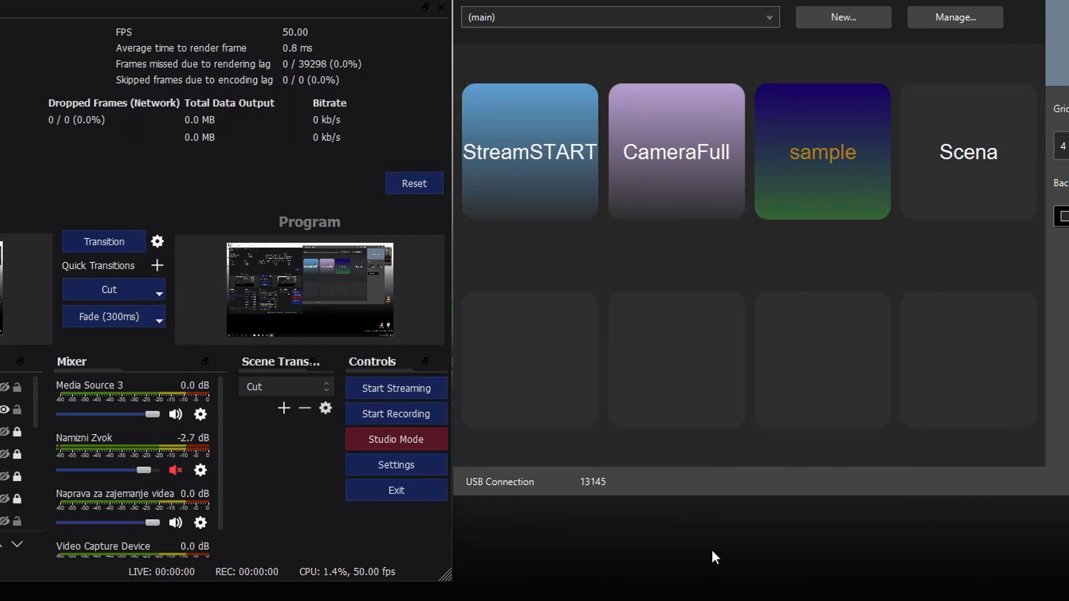
# Set both background colors of the Scena button to light grey, save the button and open the connection options
pyautogui.click(980, 156)
pyautogui.click(814, 351)
pyautogui.click(842, 302)
pyautogui.click(814, 354)
pyautogui.click(807, 382)
pyautogui.click(810, 326)
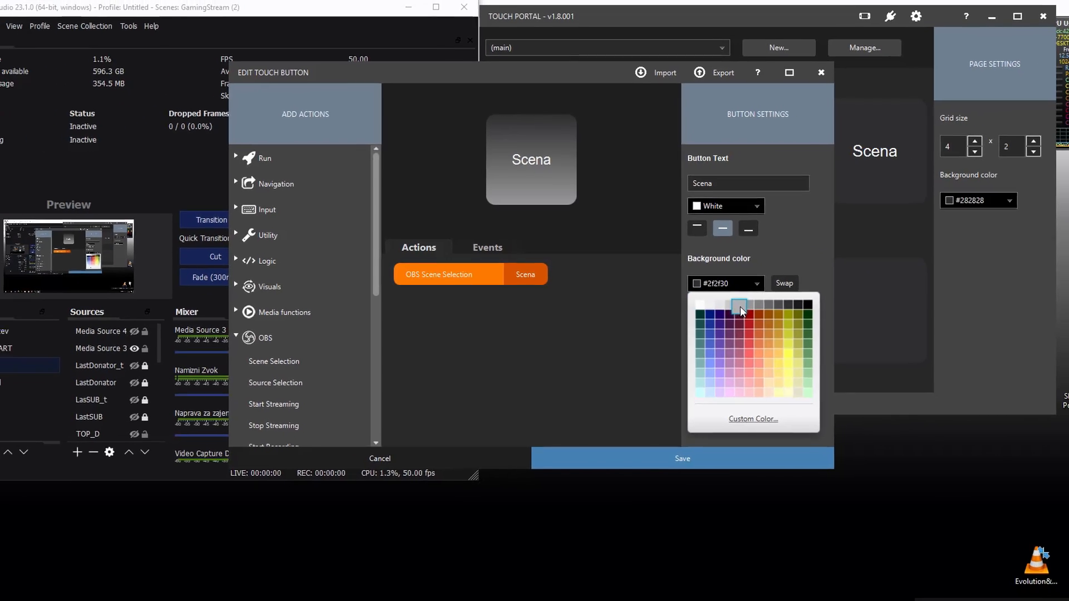
pyautogui.click(739, 306)
pyautogui.click(682, 459)
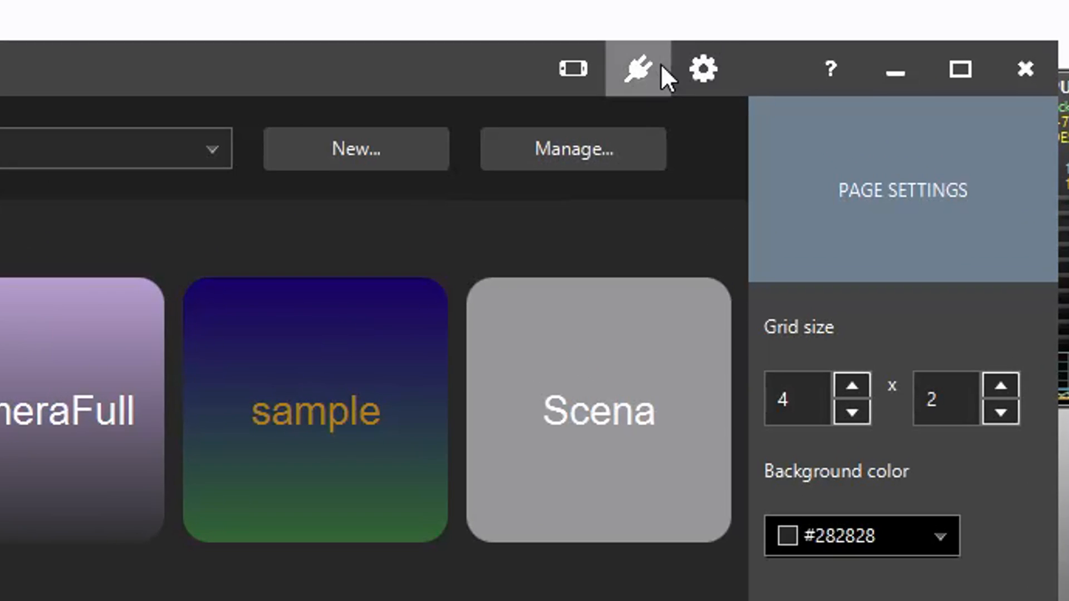
pyautogui.click(861, 27)
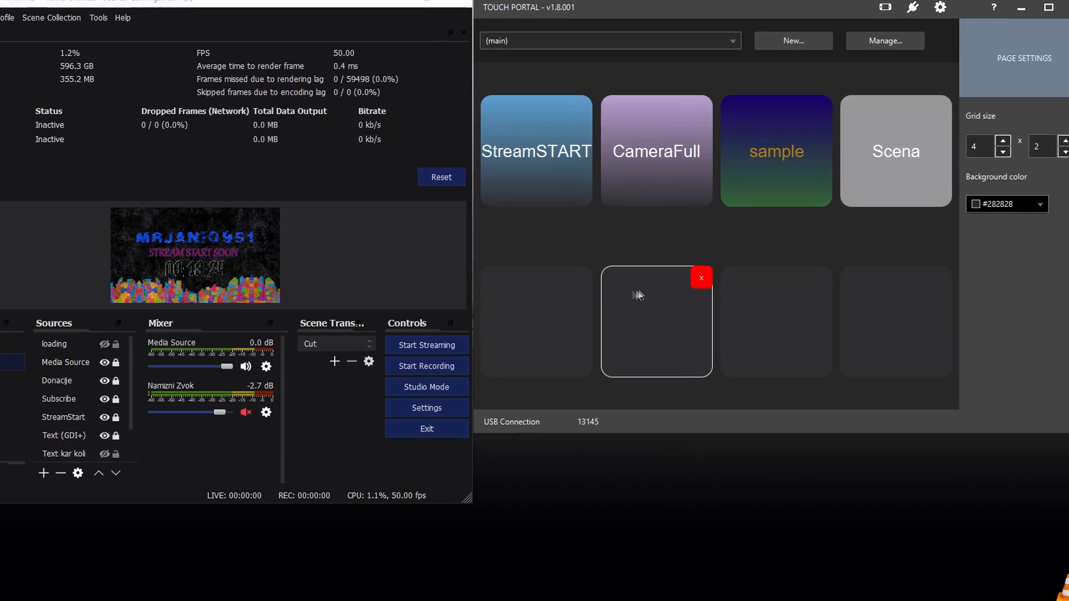
# Add a Connect with OBS action to the first empty button in the second row
pyautogui.click(638, 296)
pyautogui.moveTo(316, 251); pyautogui.dragTo(316, 255)
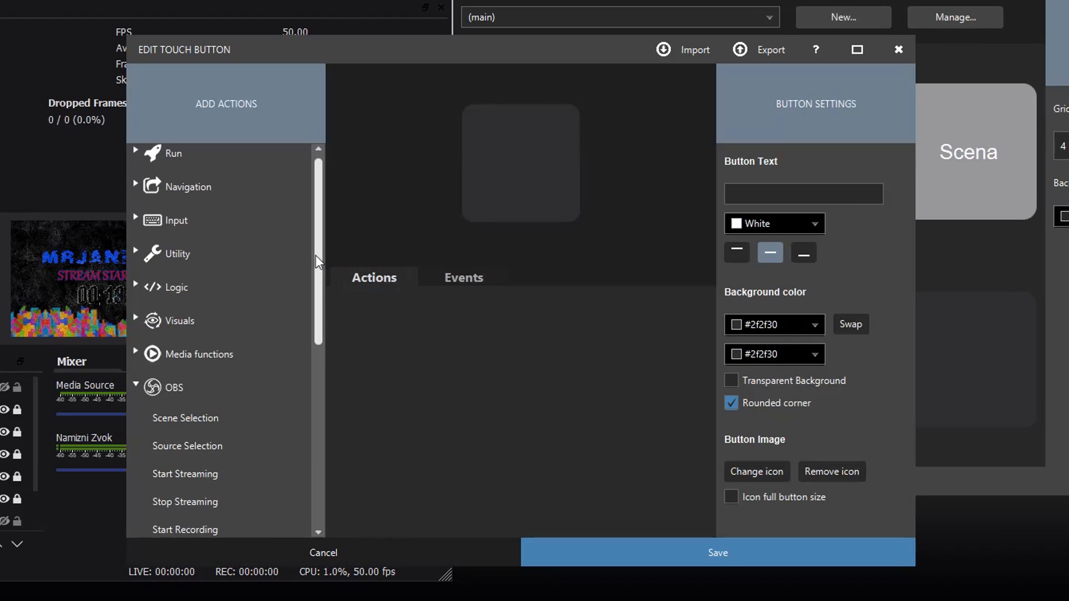
pyautogui.scroll(-5, 312, 278)
pyautogui.click(228, 392)
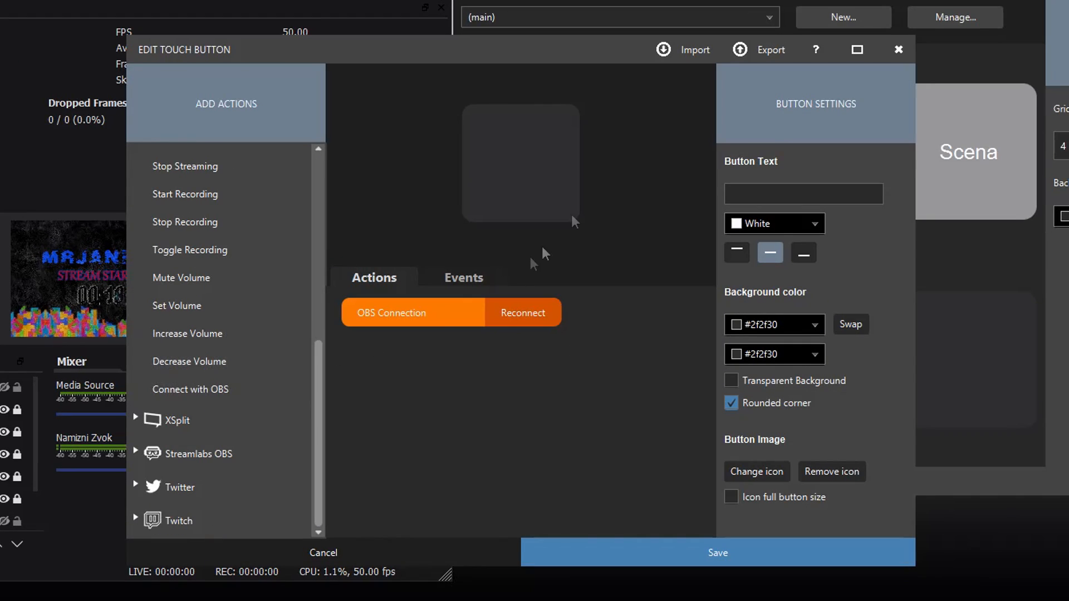
# Use OBS-Logo.png from the desktop as the button's icon and add the bottom-aligned text Connect
pyautogui.click(746, 472)
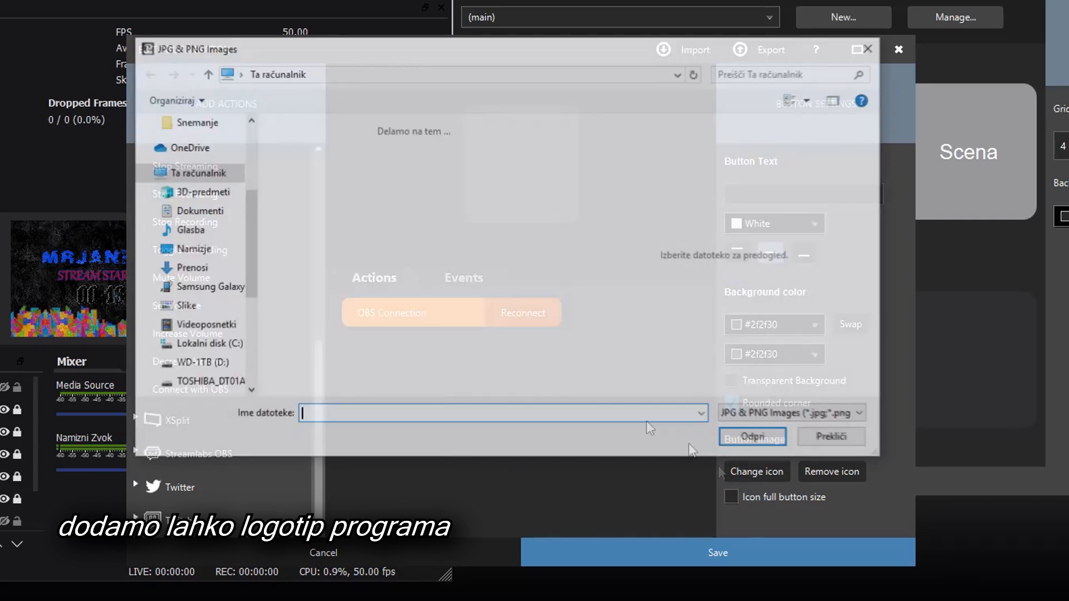
pyautogui.click(189, 249)
pyautogui.click(409, 287)
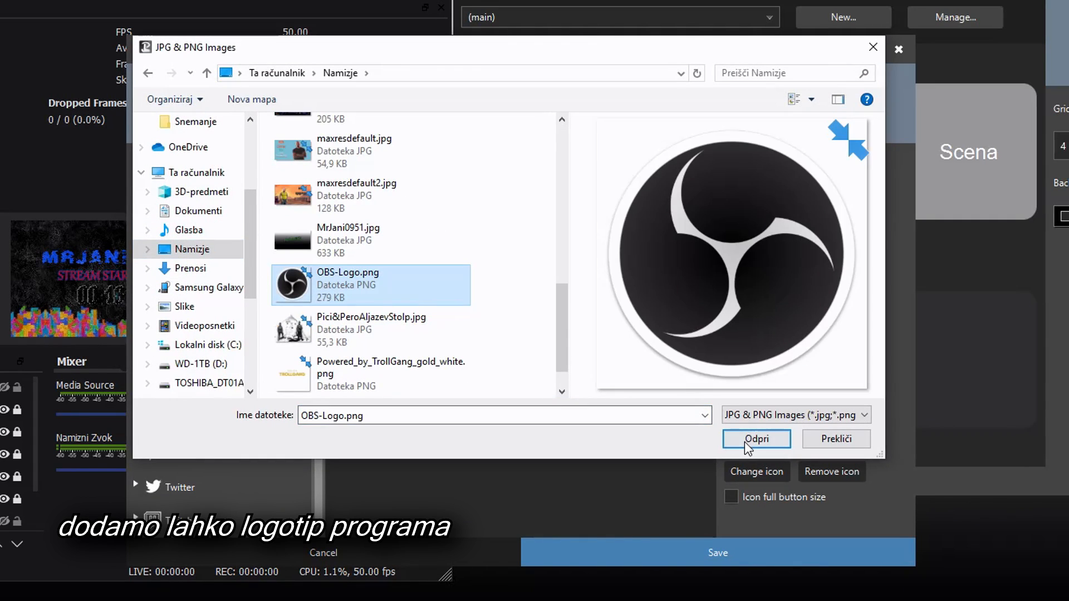
pyautogui.click(756, 439)
pyautogui.click(803, 252)
pyautogui.click(801, 193)
pyautogui.write('Connect')
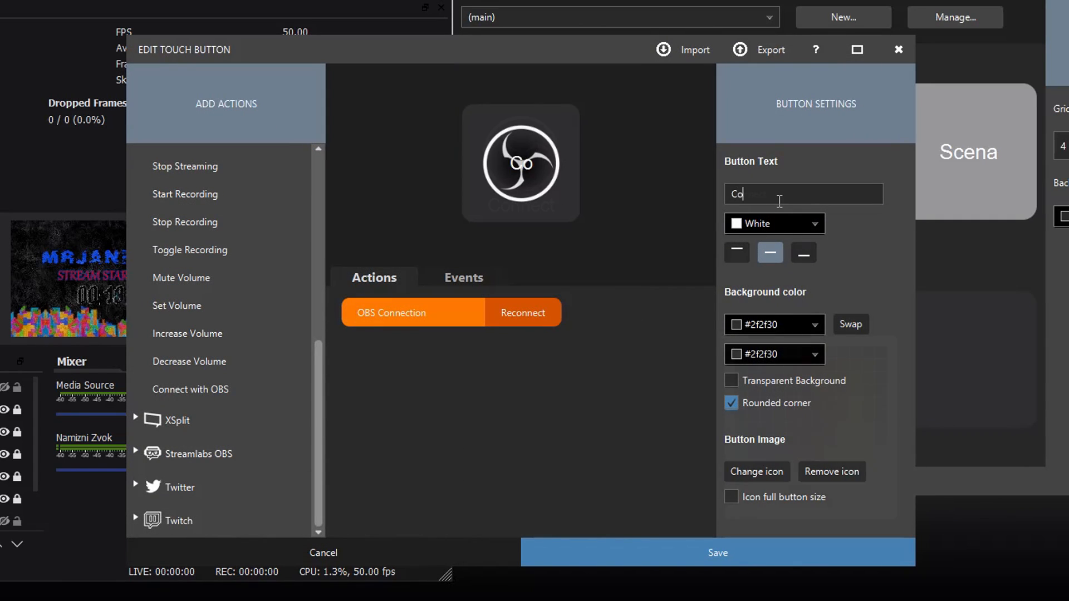
# Set both background colors of the Connect button to #1a0068 and save the button
pyautogui.click(801, 324)
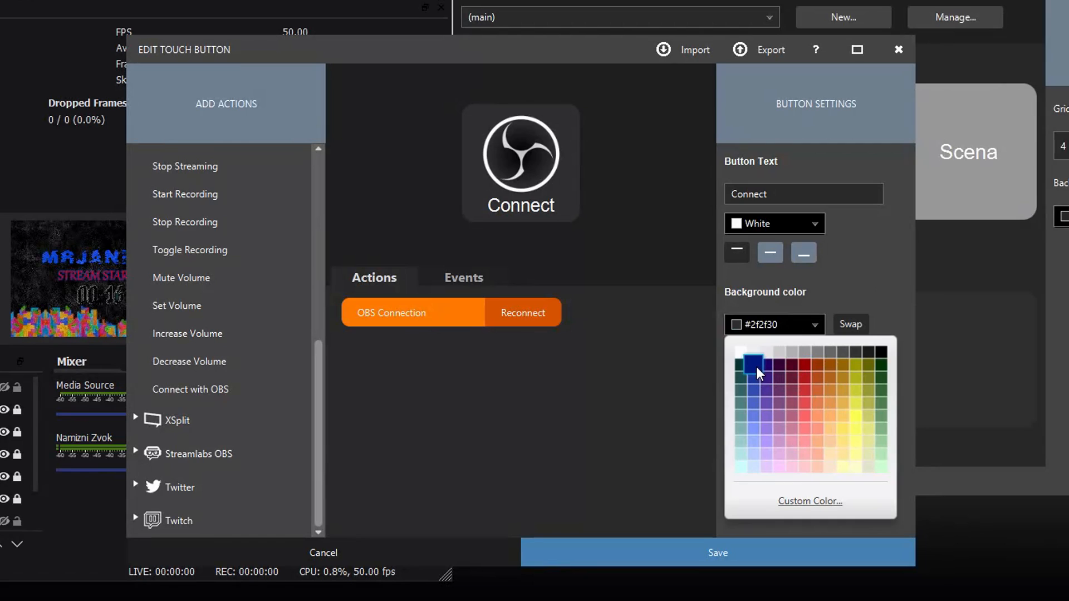
pyautogui.click(765, 367)
pyautogui.click(815, 355)
pyautogui.click(769, 398)
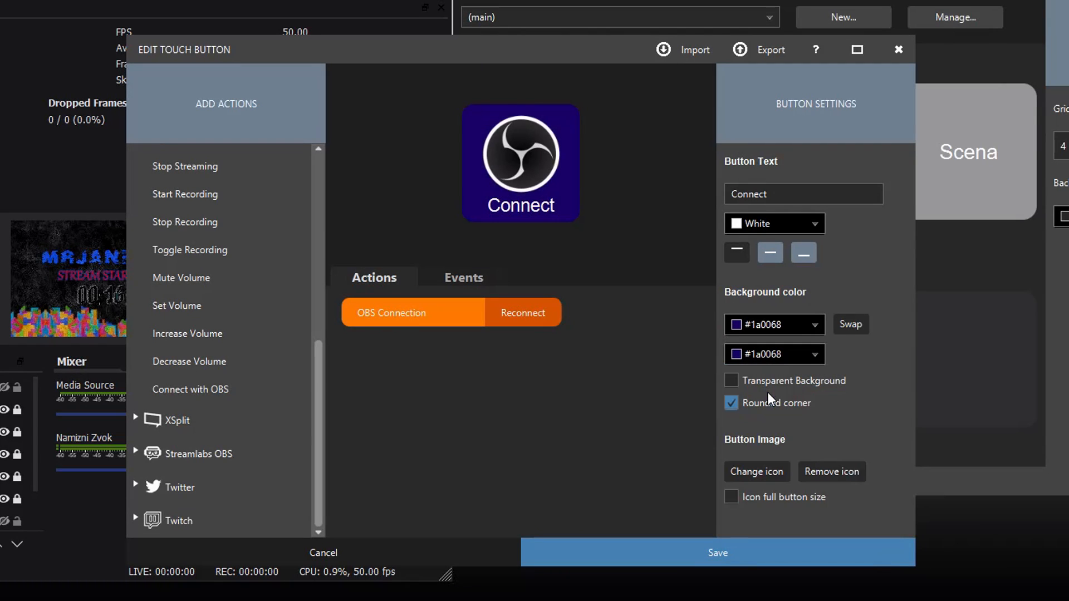
pyautogui.click(737, 564)
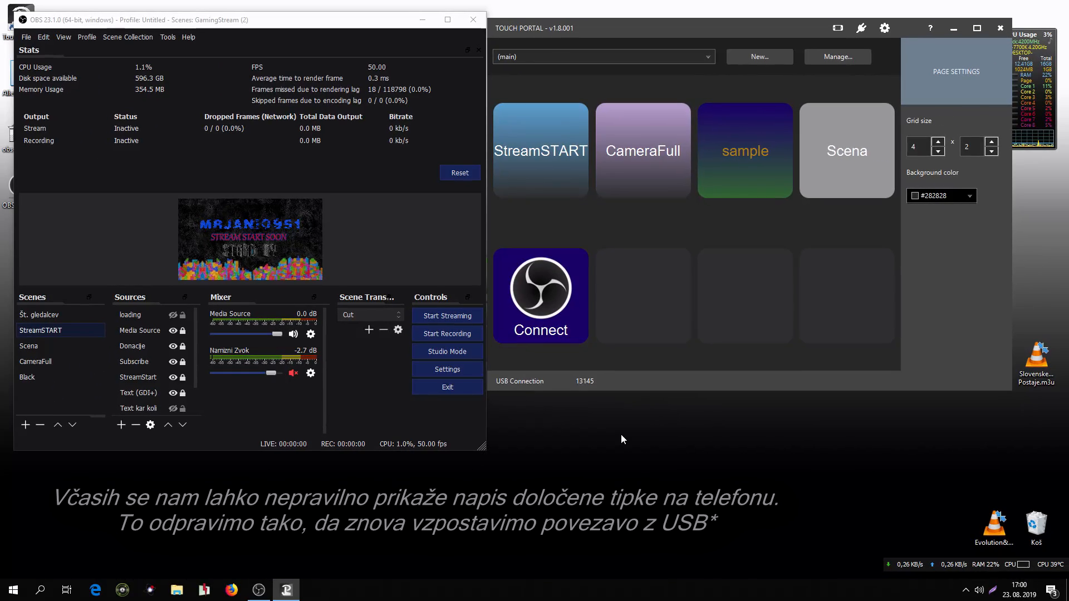
# Connect to the phone using USB again to refresh its button labels
pyautogui.click(860, 27)
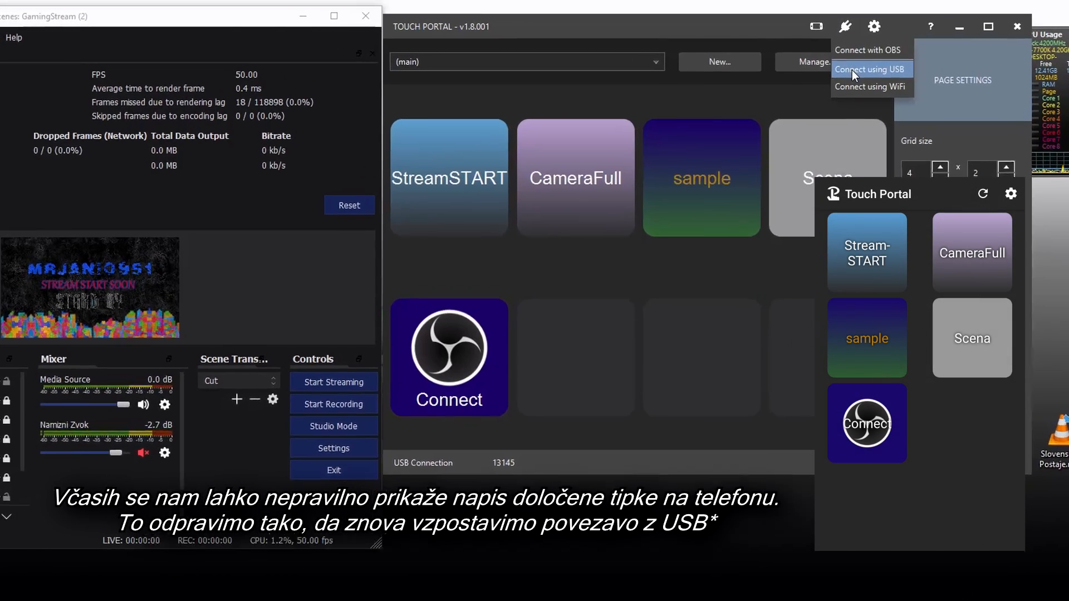
pyautogui.click(851, 70)
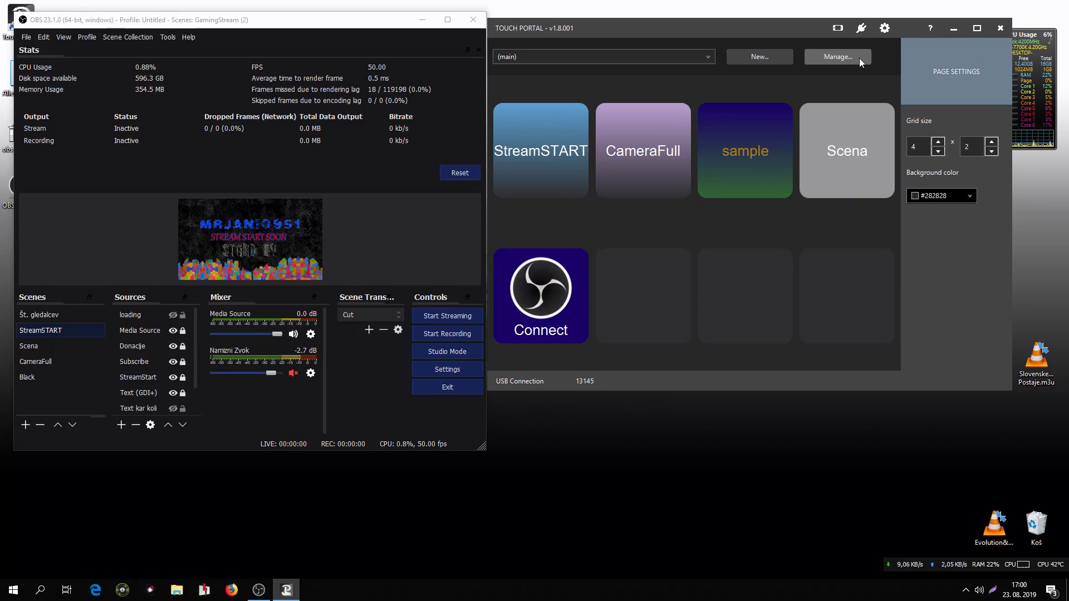
# Add an OBS Mute Volume action that toggles the mute state of Namizni Zvok to the next empty button and label it Sound
pyautogui.click(654, 326)
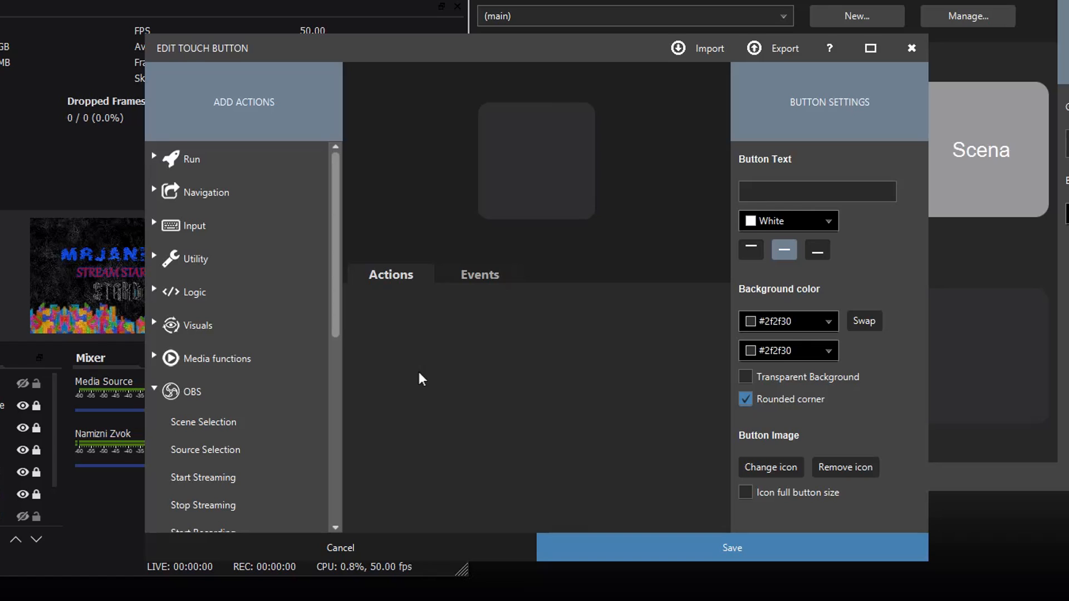
pyautogui.scroll(-3, 278, 405)
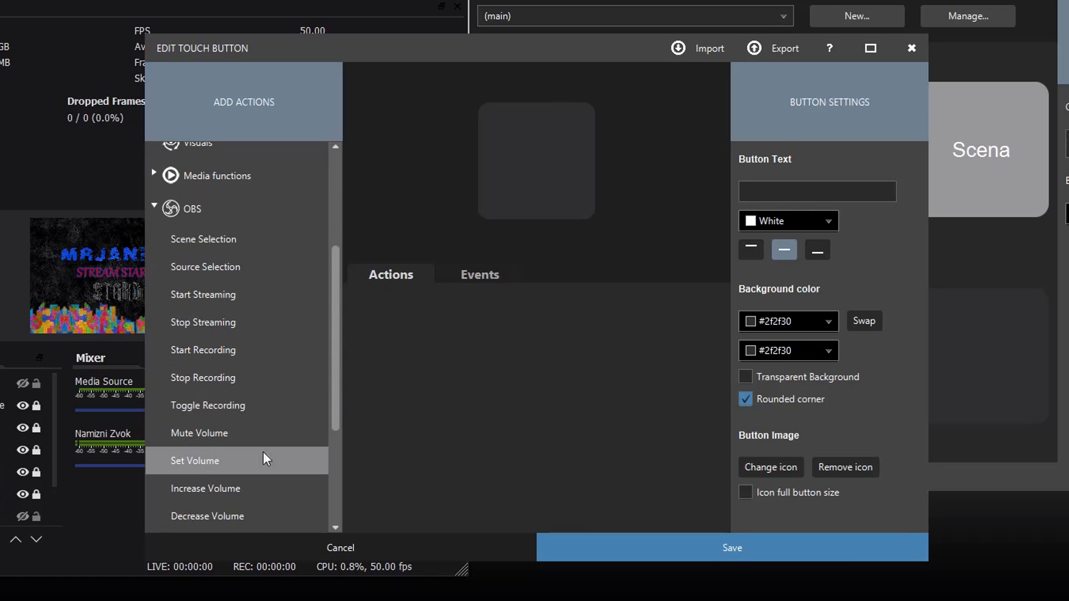
pyautogui.doubleClick(259, 433)
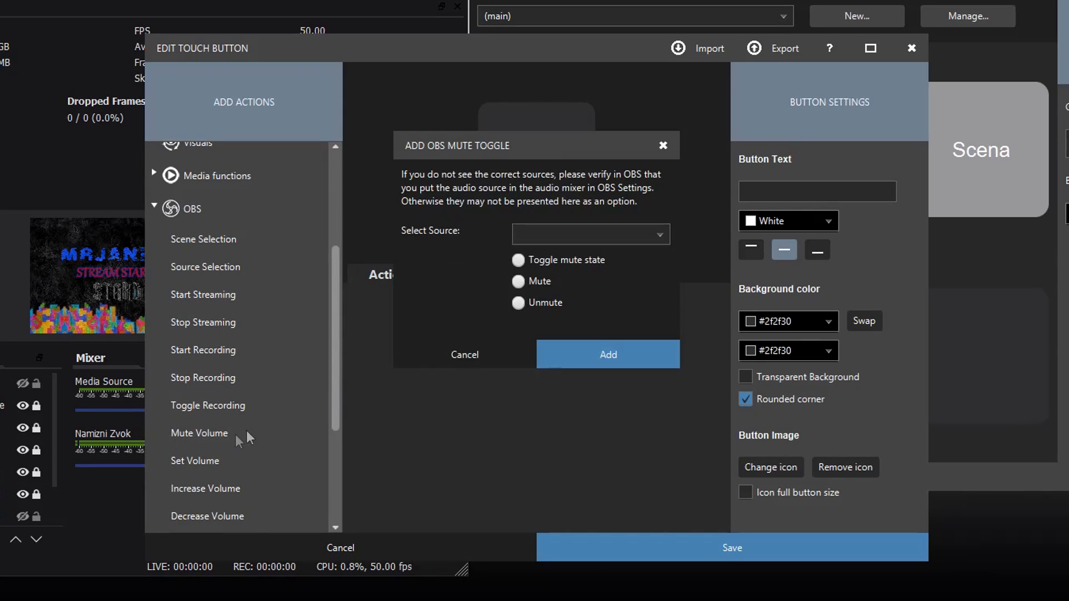
pyautogui.click(535, 236)
pyautogui.click(542, 258)
pyautogui.click(607, 354)
pyautogui.click(762, 200)
pyautogui.write('Sound')
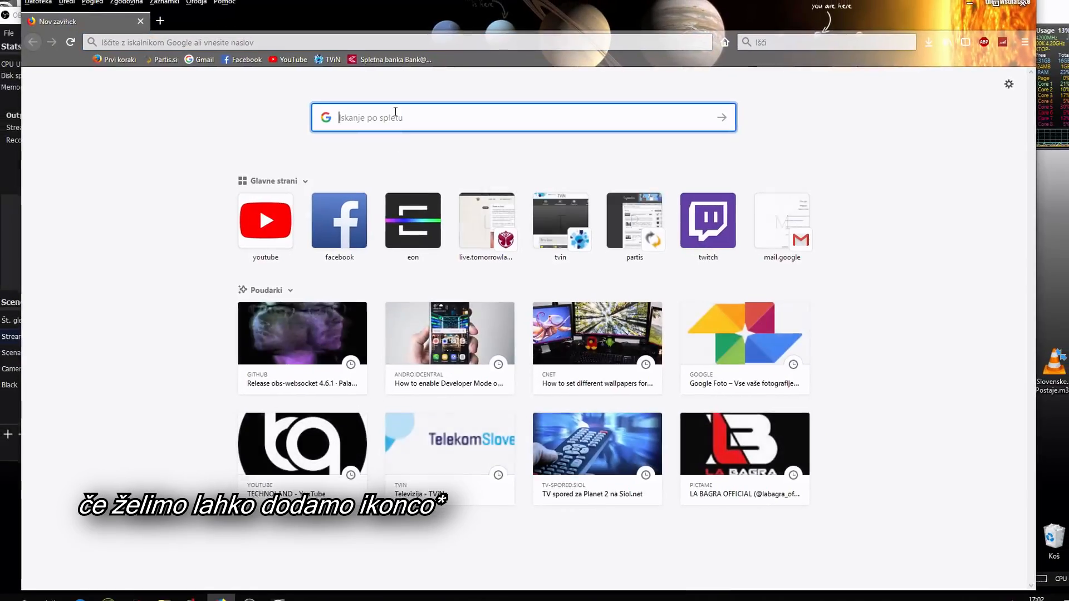
# In Firefox, search Google Images for "mute sound png transparent" and open the red sound-off image from PNGkey
pyautogui.write('sound png tra')
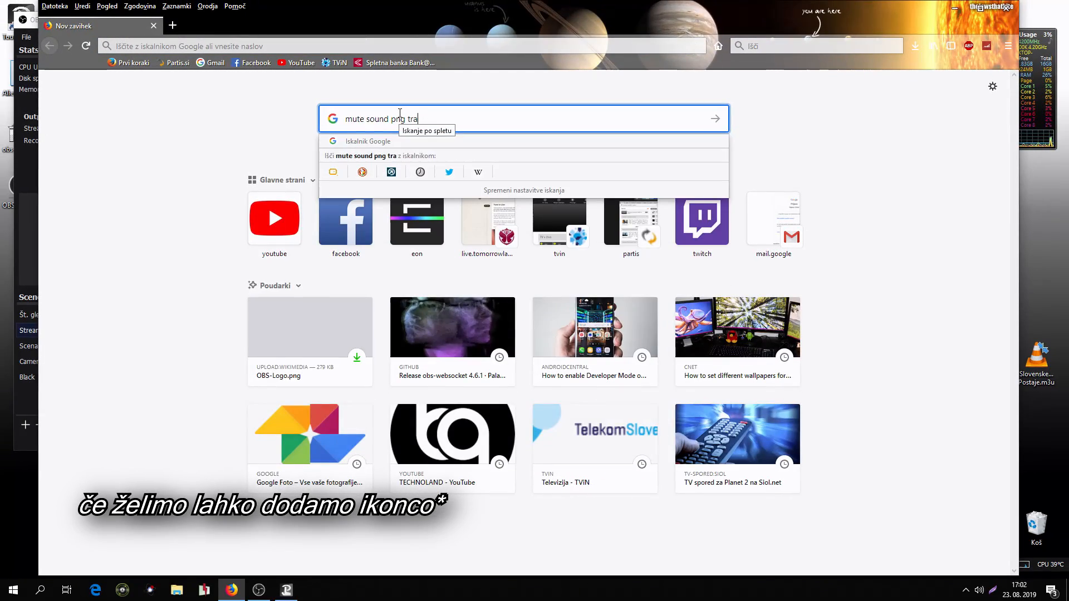
pyautogui.write('nsparent')
pyautogui.press('Return')
pyautogui.click(182, 124)
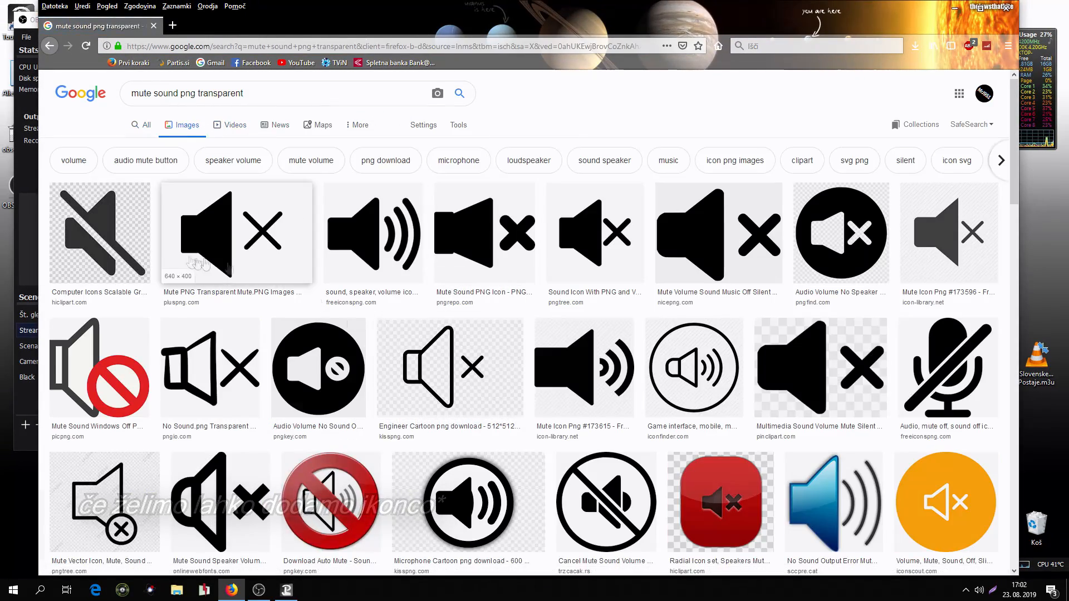
pyautogui.scroll(-2, 195, 261)
pyautogui.click(332, 445)
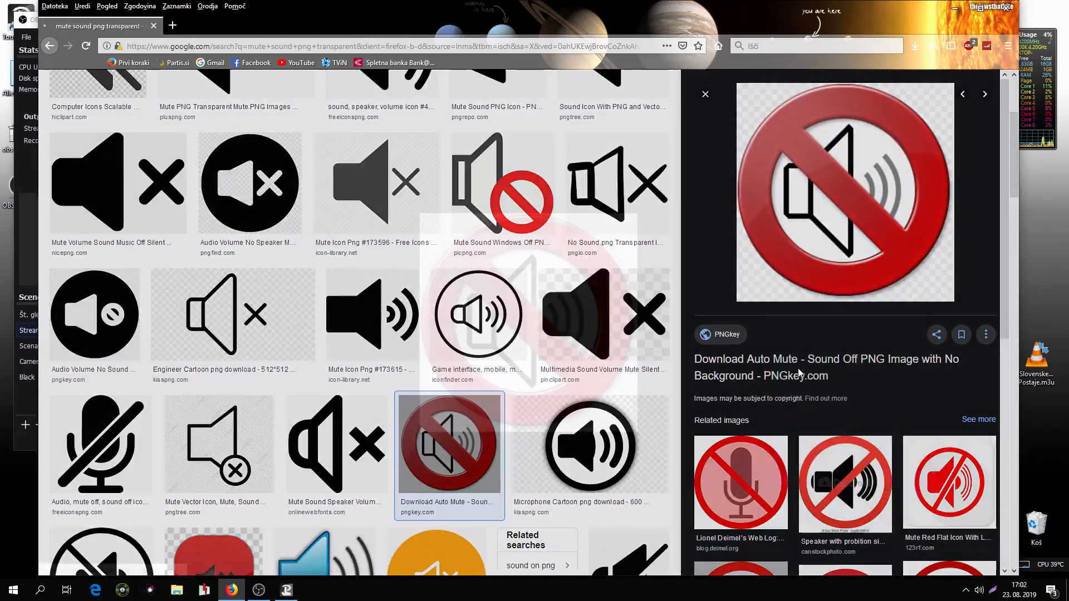
pyautogui.click(799, 374)
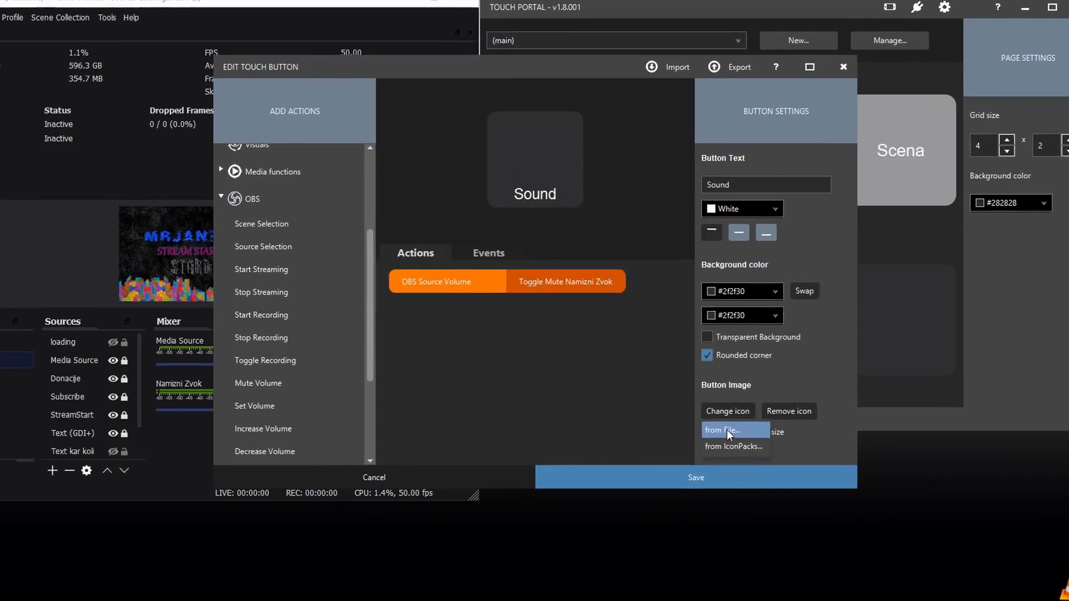
# Back in Touch Portal, set the red sound-off image file as the Sound button's icon and save the button
pyautogui.click(726, 430)
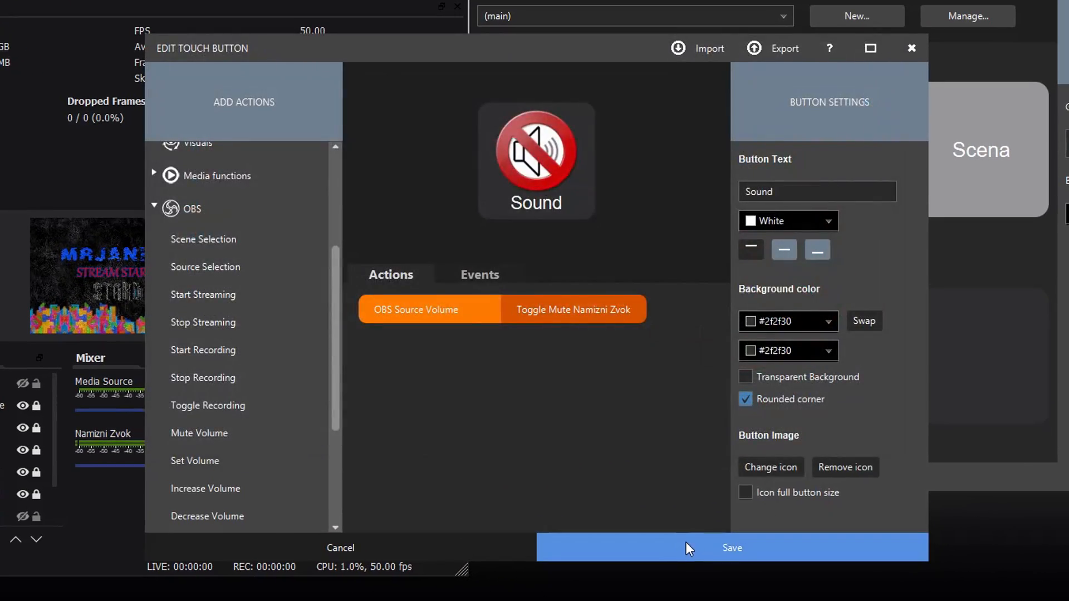
pyautogui.click(669, 476)
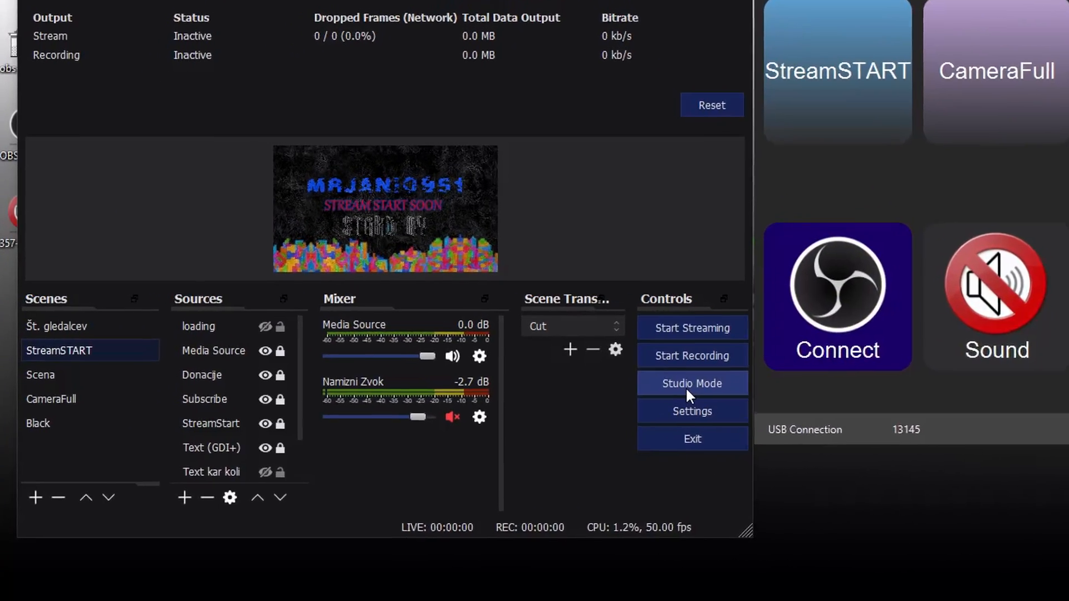
# In OBS Studio, turn Studio Mode on and switch back to normal mode
pyautogui.click(683, 391)
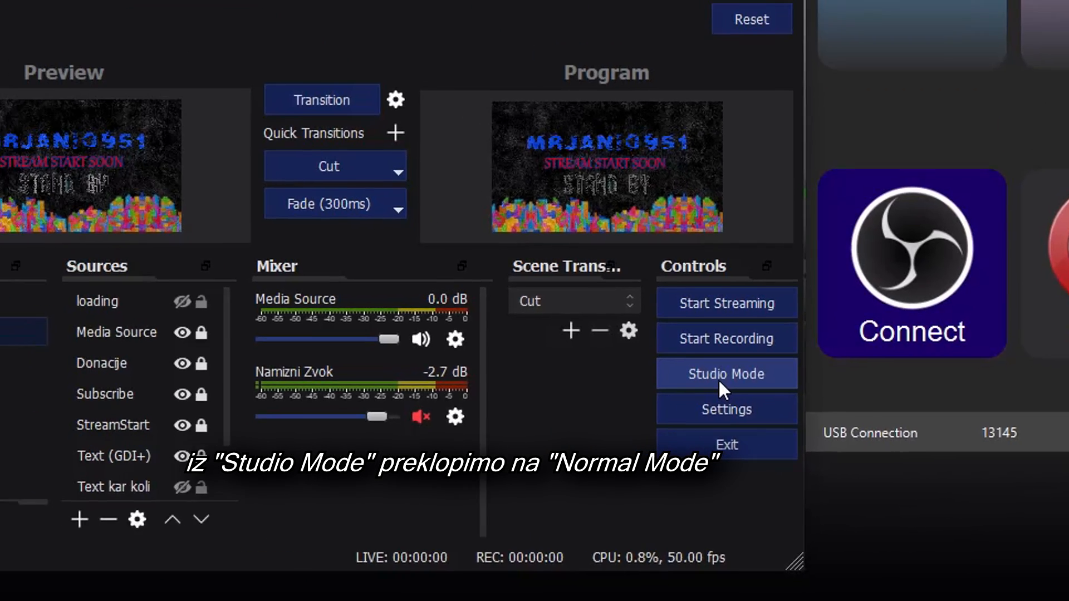
pyautogui.click(568, 323)
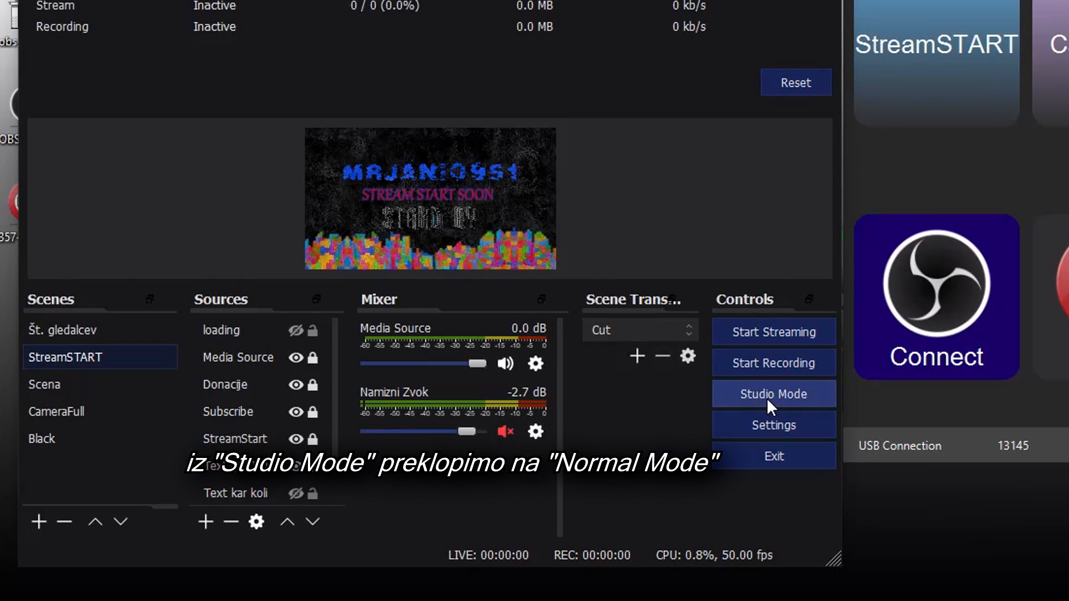